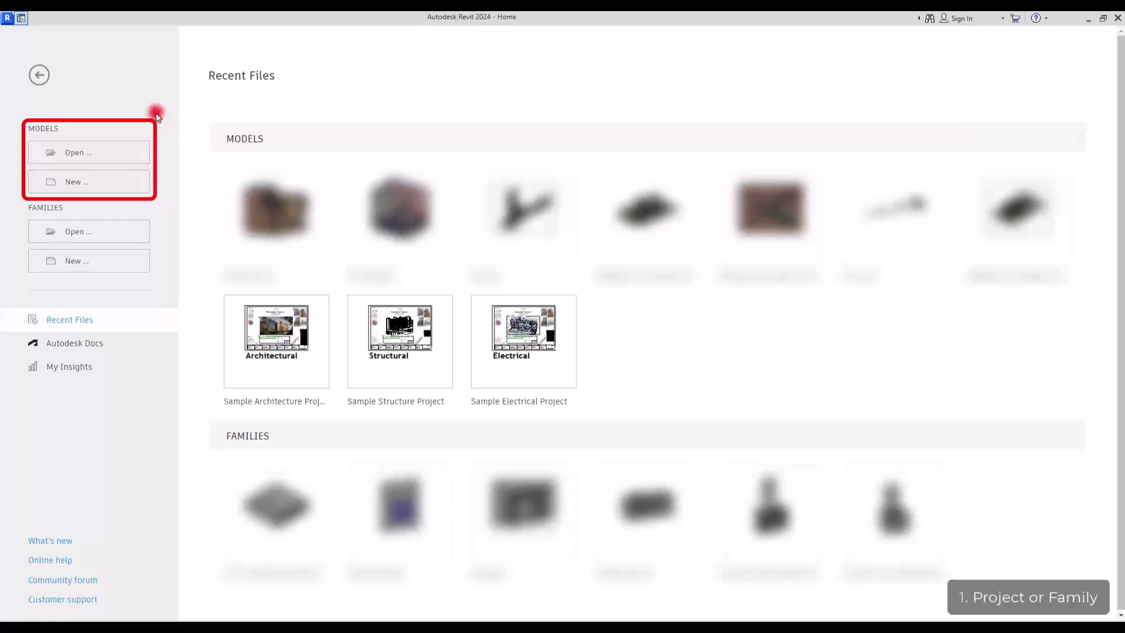
Create a new project from the DefaultMetric.rte template, showing the template files as a list
left_click(89, 183)
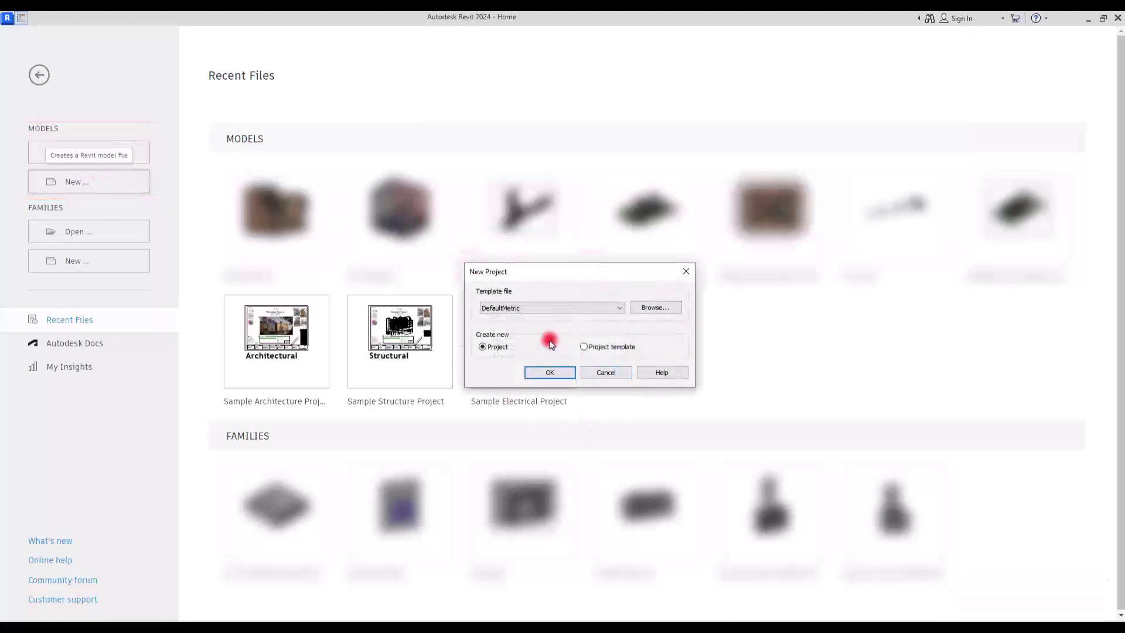
left_click(655, 307)
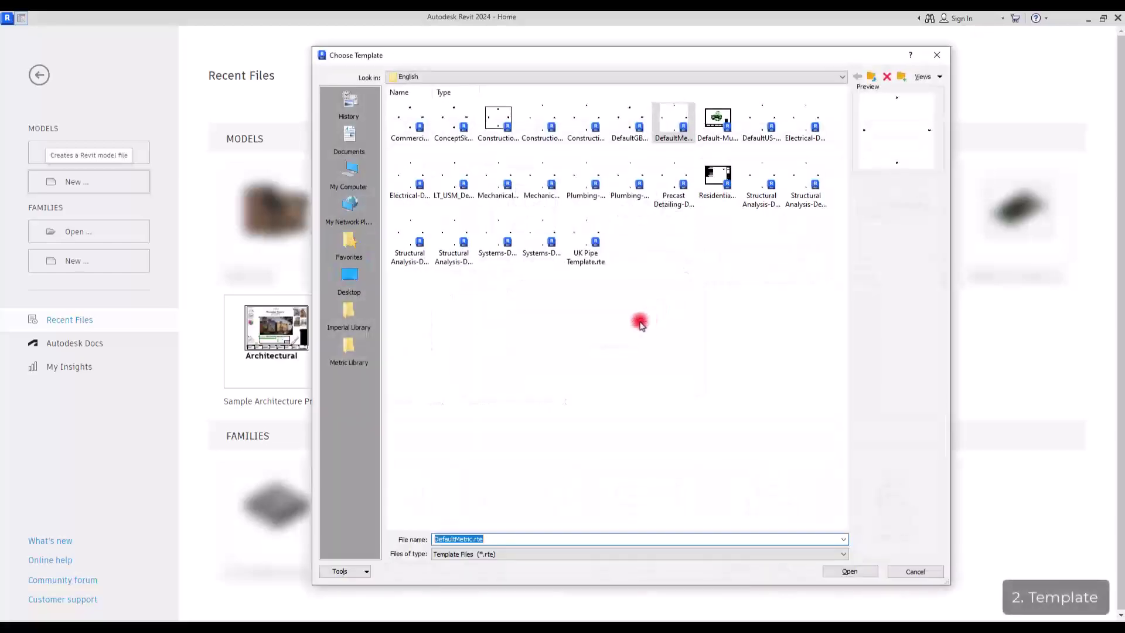
right_click(662, 289)
mouse_move(761, 299)
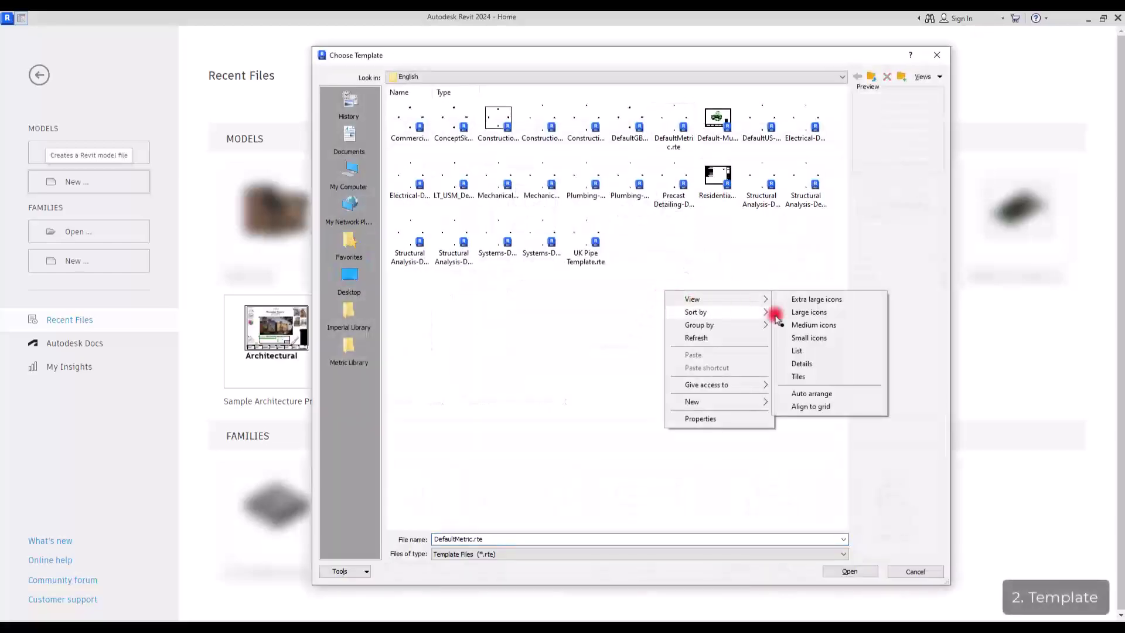
left_click(800, 351)
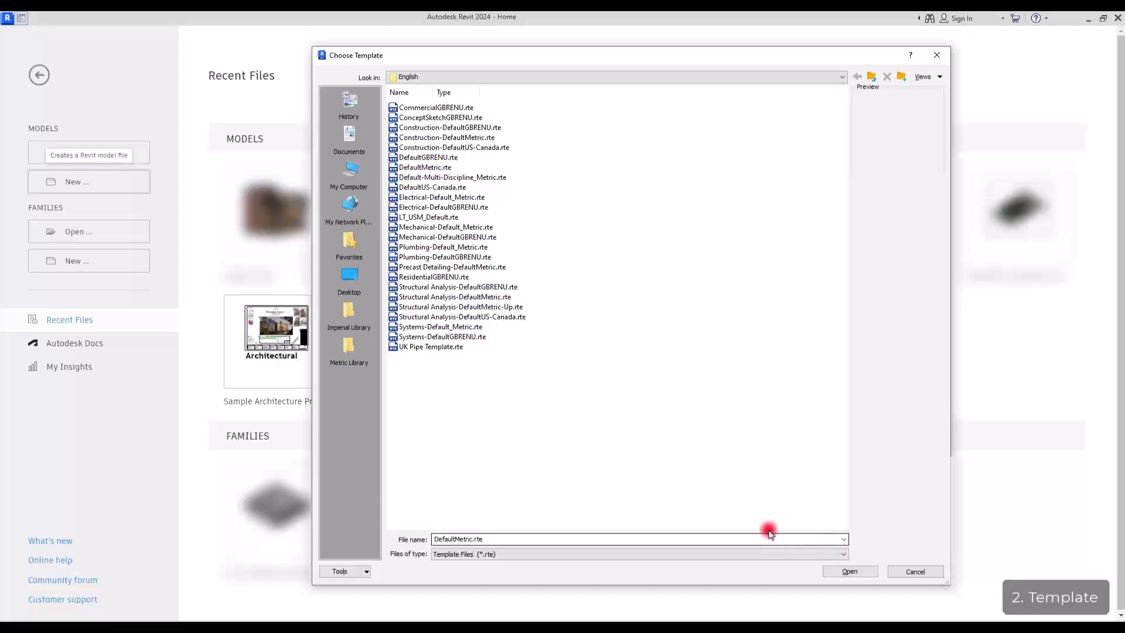
double_click(436, 168)
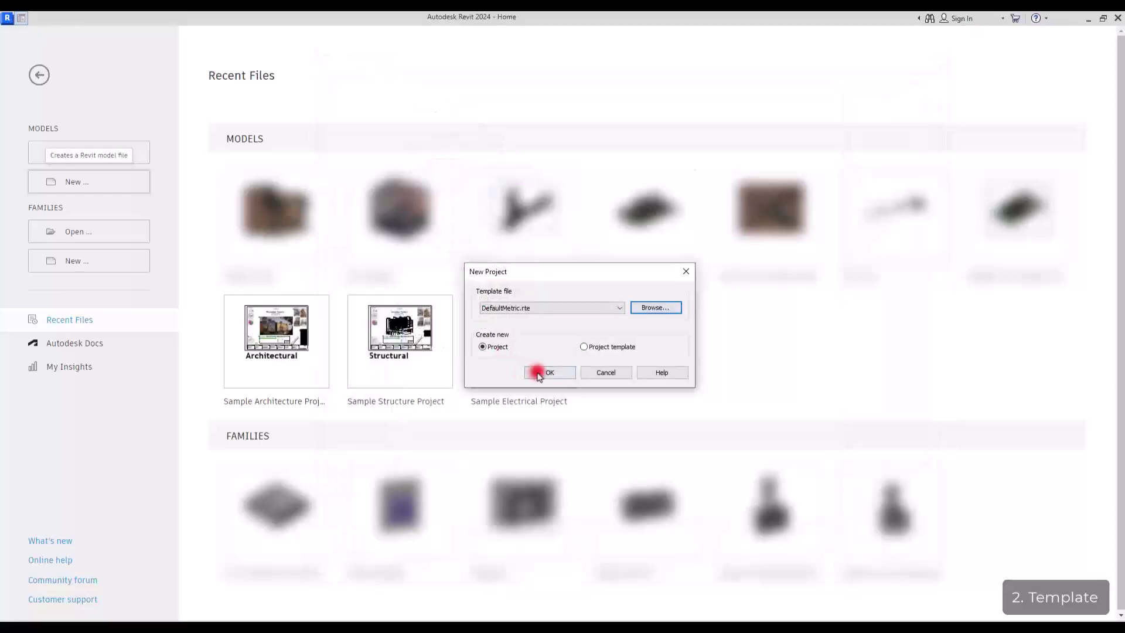
left_click(547, 371)
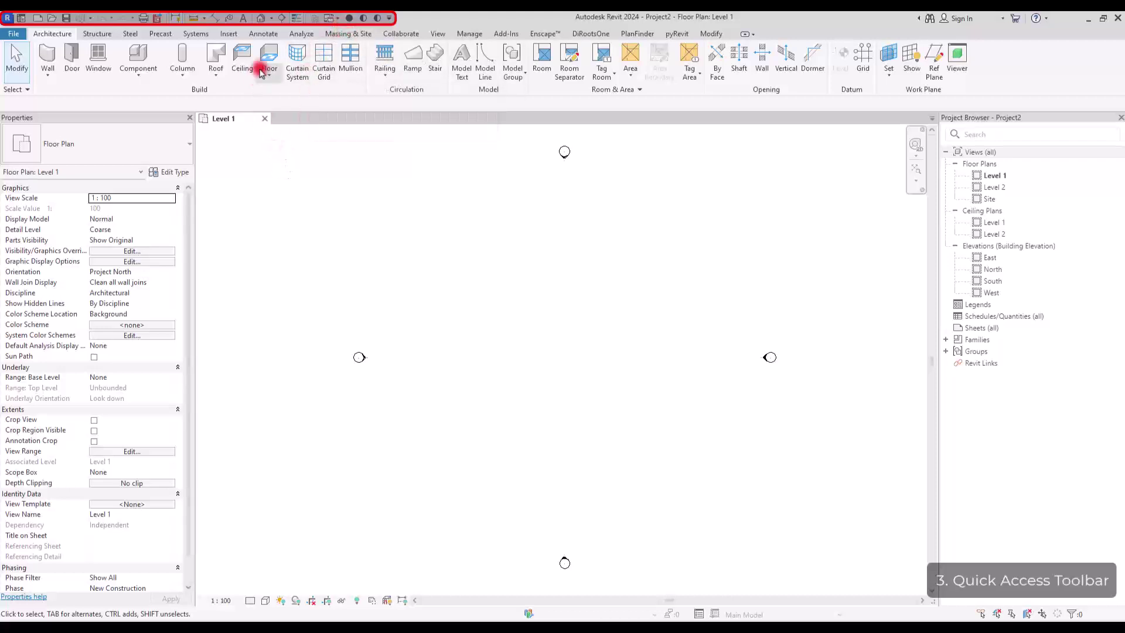
right_click(266, 52)
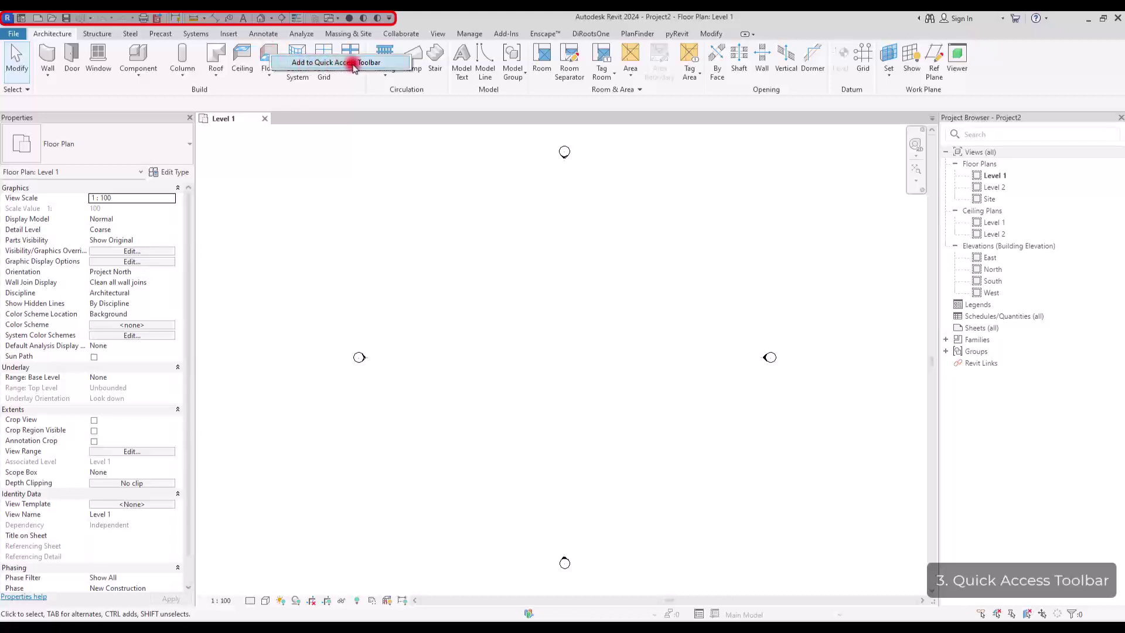
left_click(427, 205)
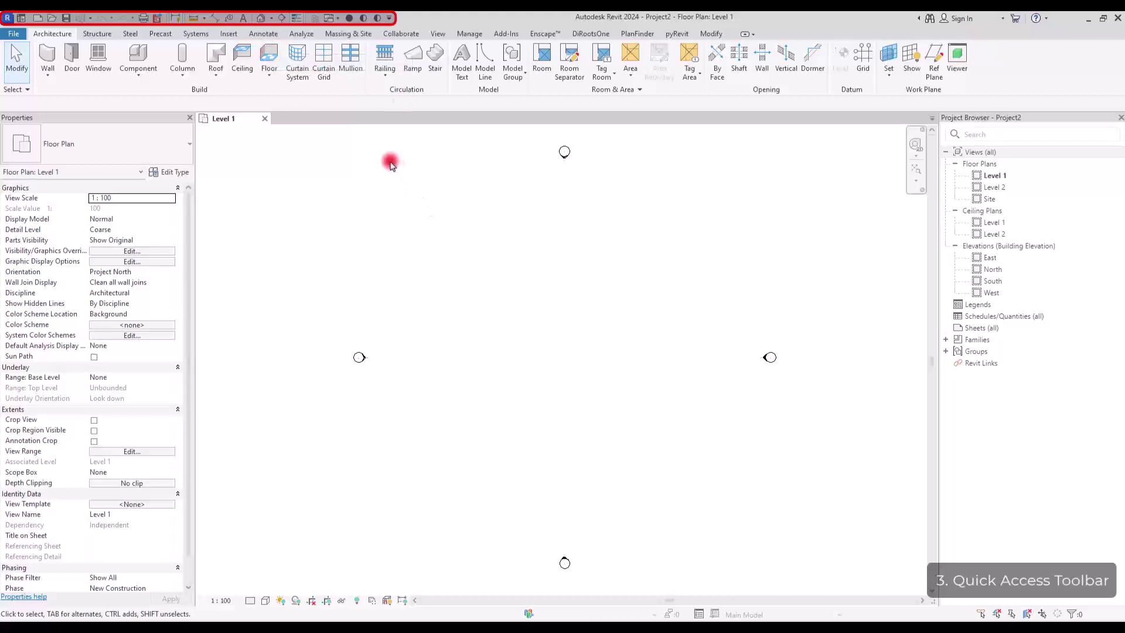
right_click(364, 19)
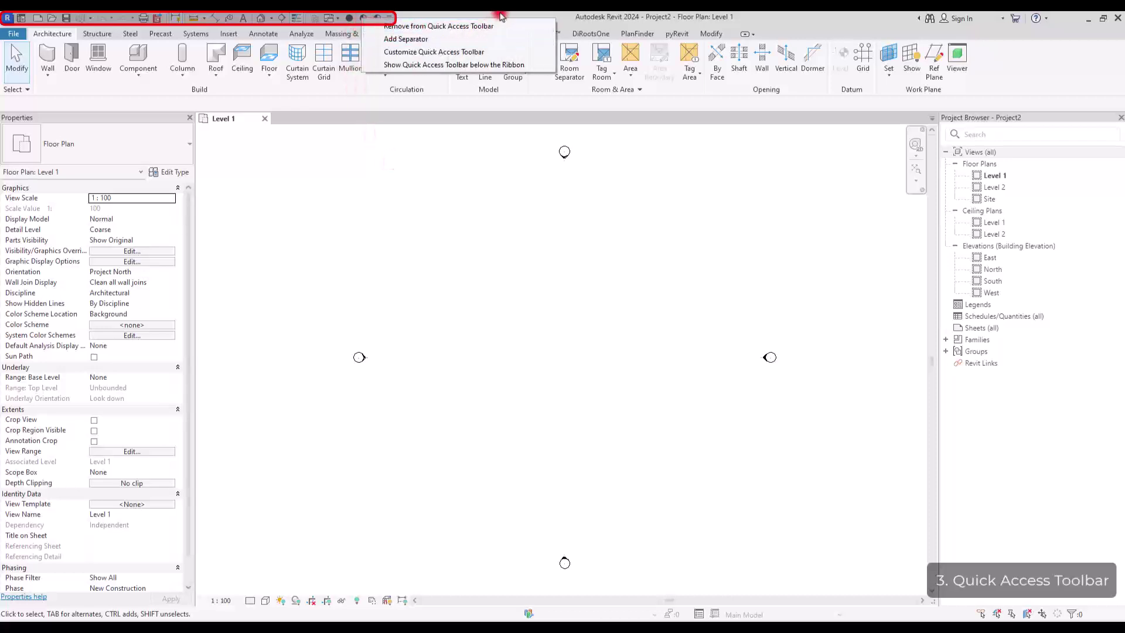
left_click(507, 193)
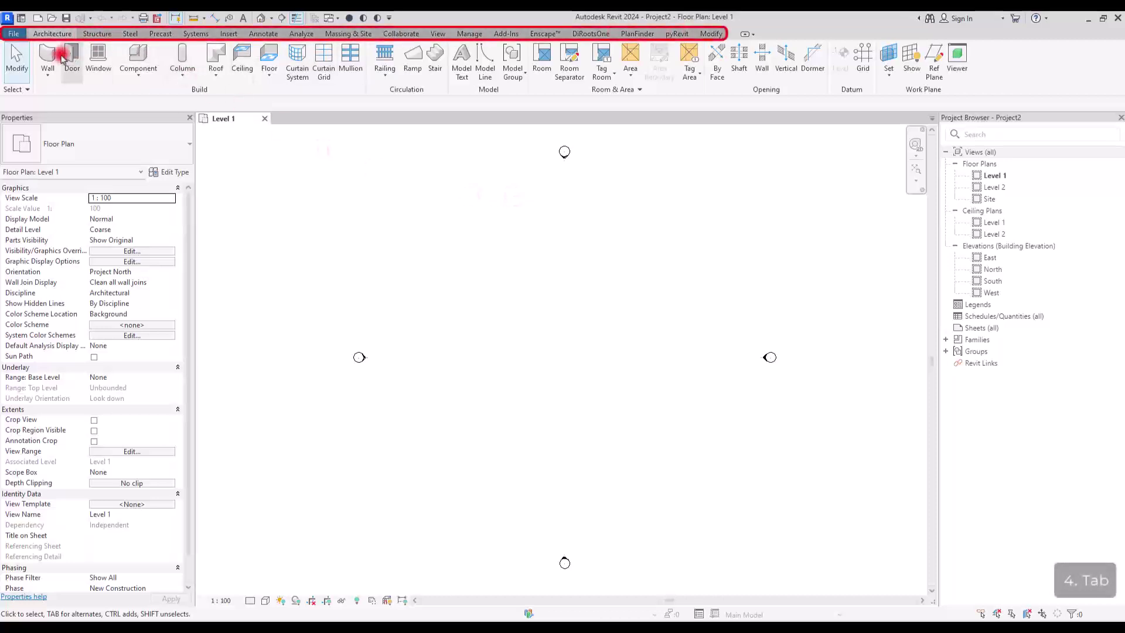
Look through the ribbon tools for Structure, Steel, Insert, Massing & Site, View, Manage and Modify
left_click(96, 34)
left_click(129, 35)
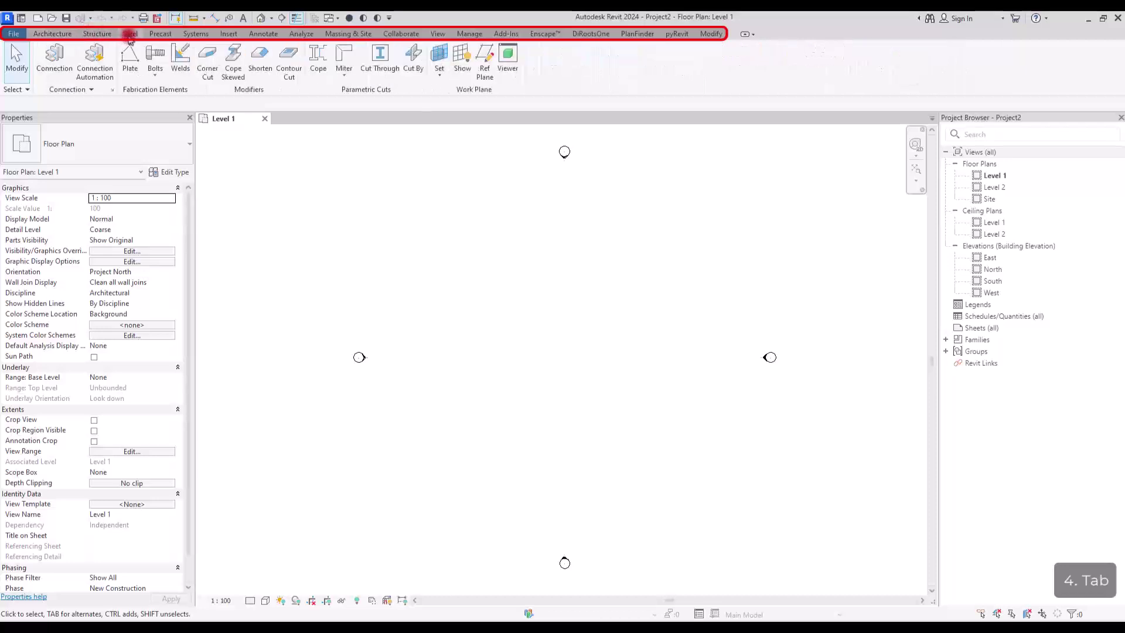
left_click(229, 33)
left_click(276, 35)
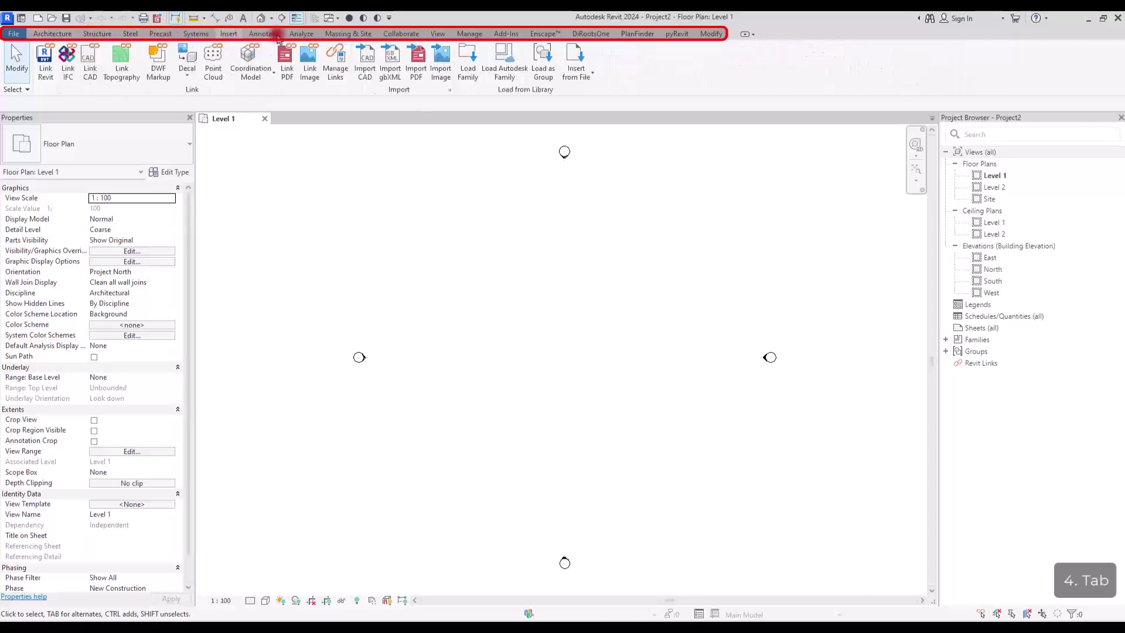
left_click(354, 34)
left_click(415, 36)
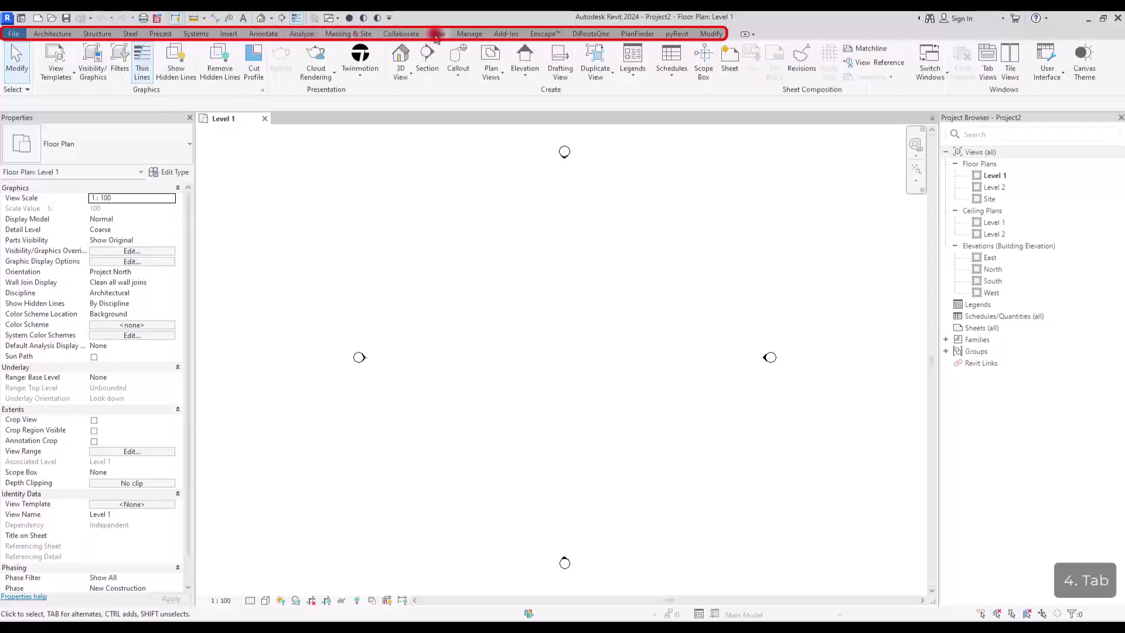
left_click(472, 35)
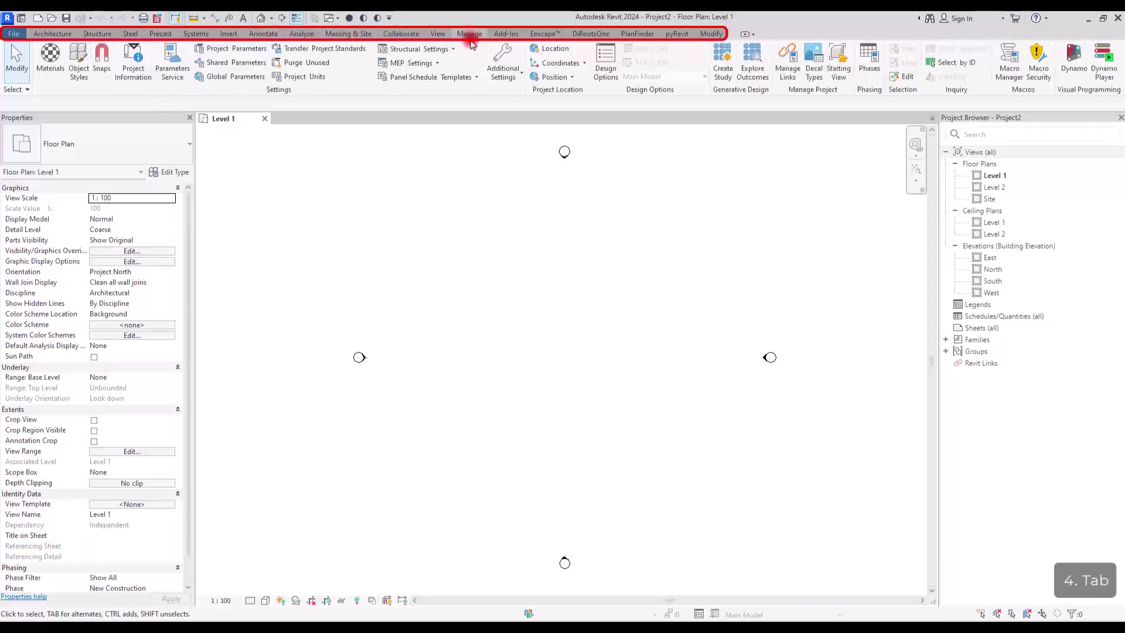
left_click(710, 34)
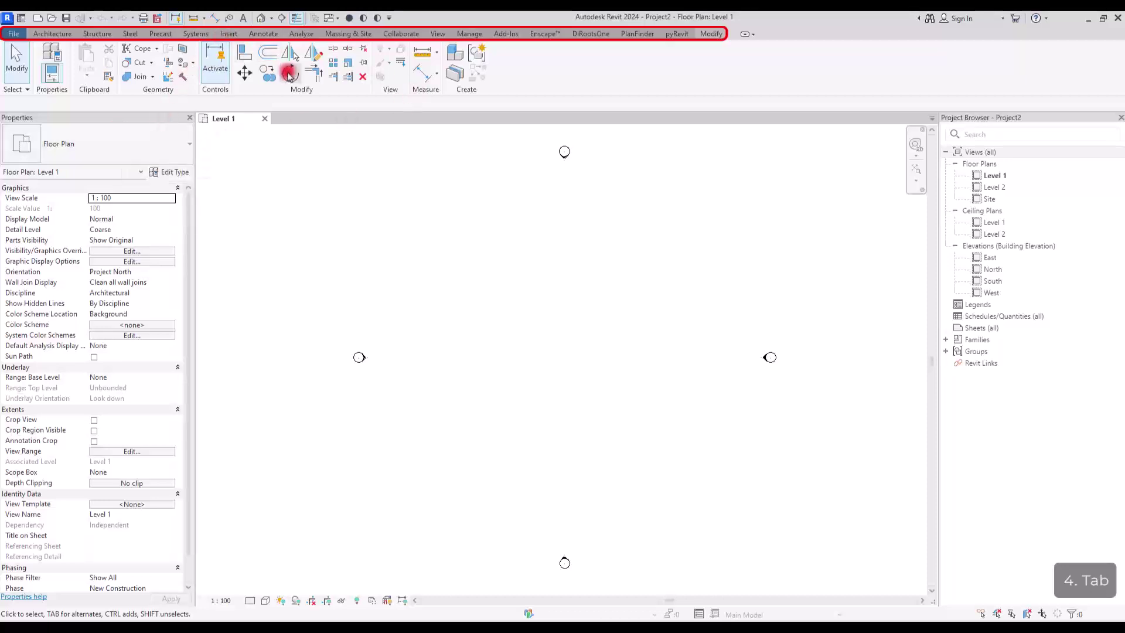
left_click(130, 33)
Turn the Massing & Site tab and tools off and back on in the user interface options
left_click(14, 34)
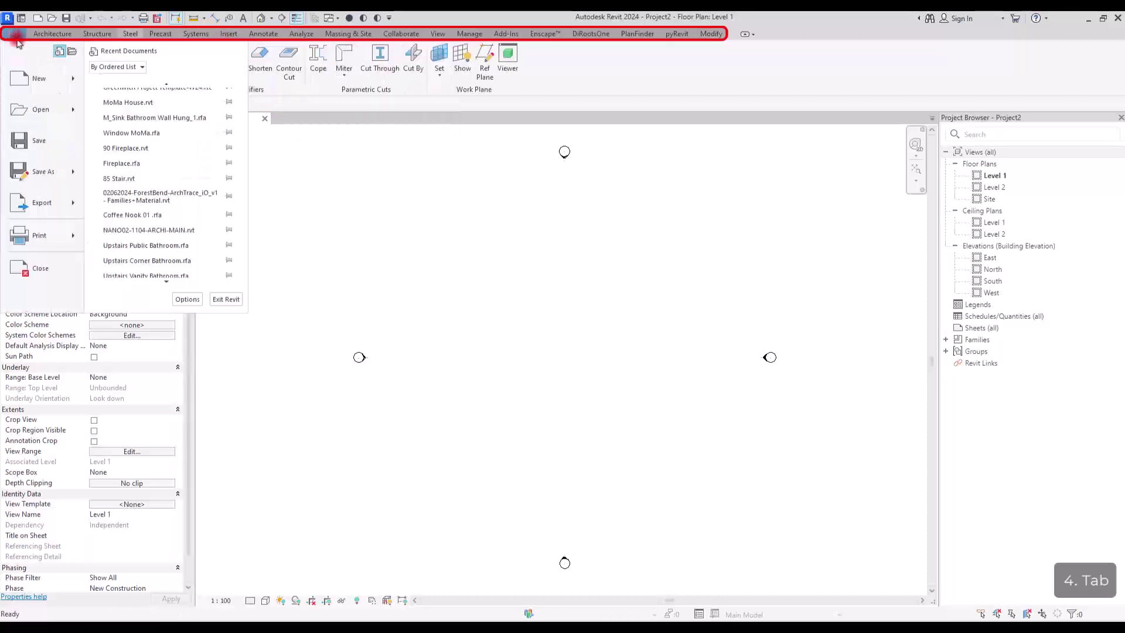
left_click(188, 299)
left_click(250, 154)
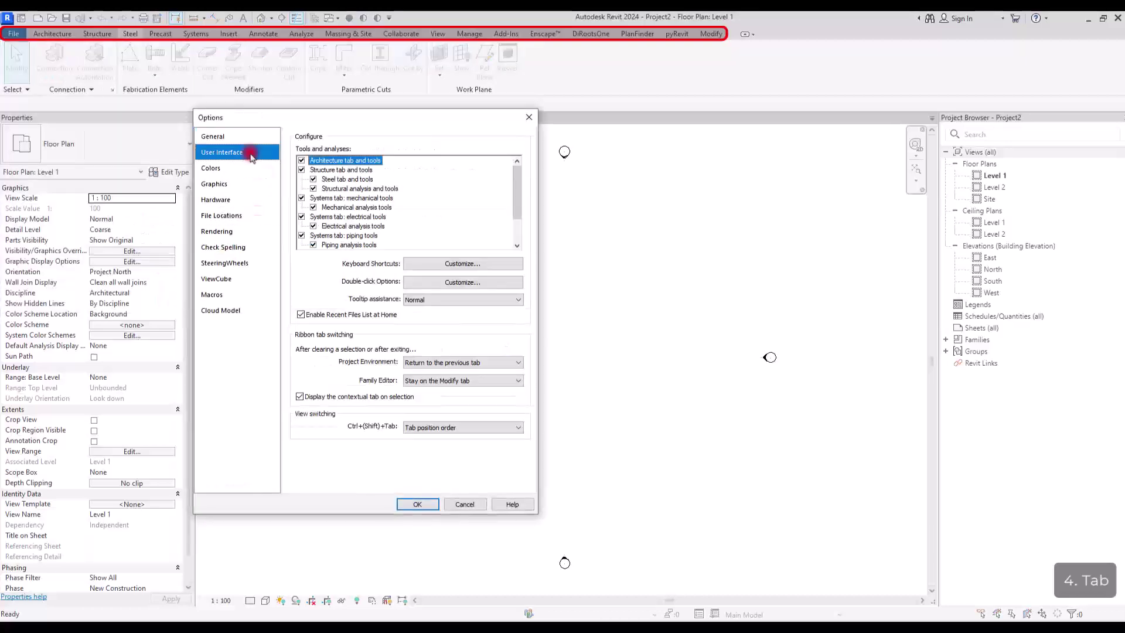
scroll(375, 217, "down", 2)
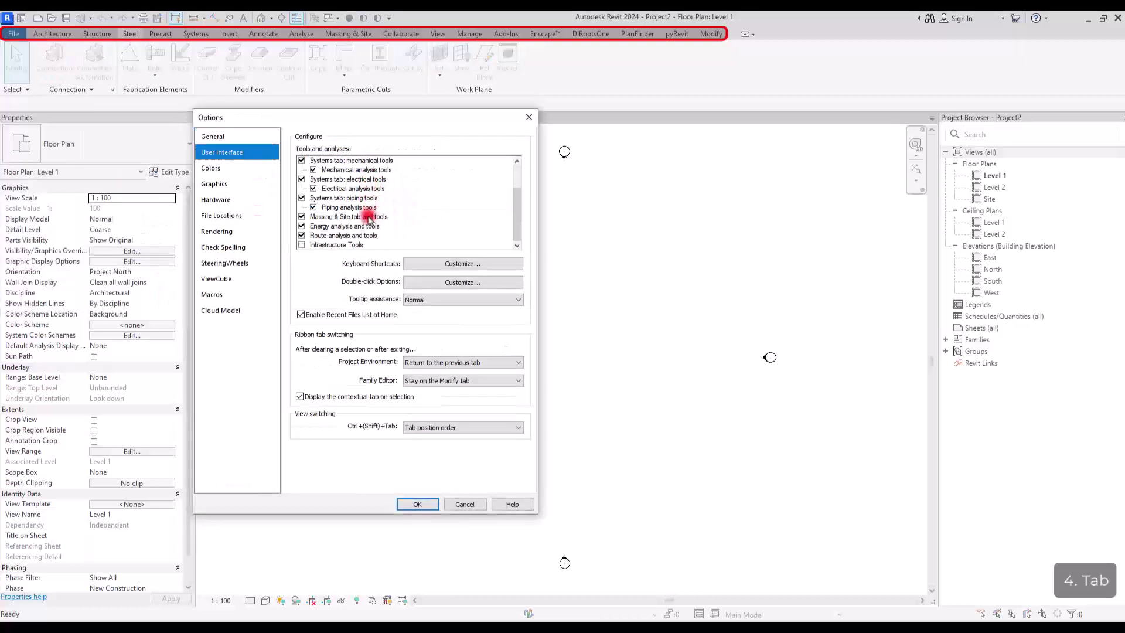
left_click(301, 217)
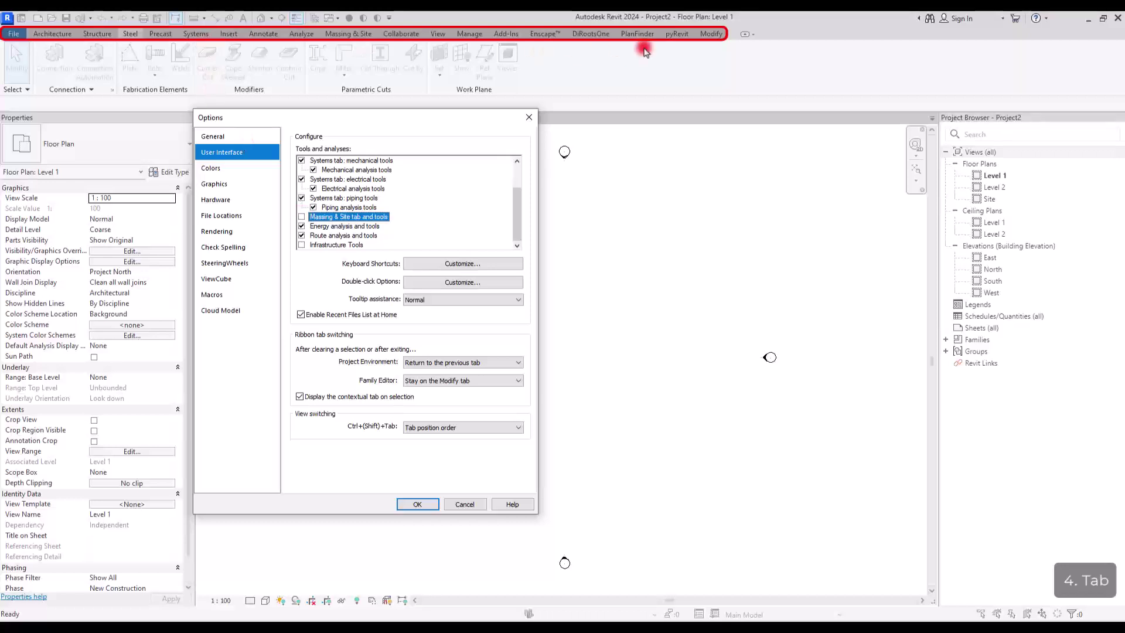
left_click(301, 216)
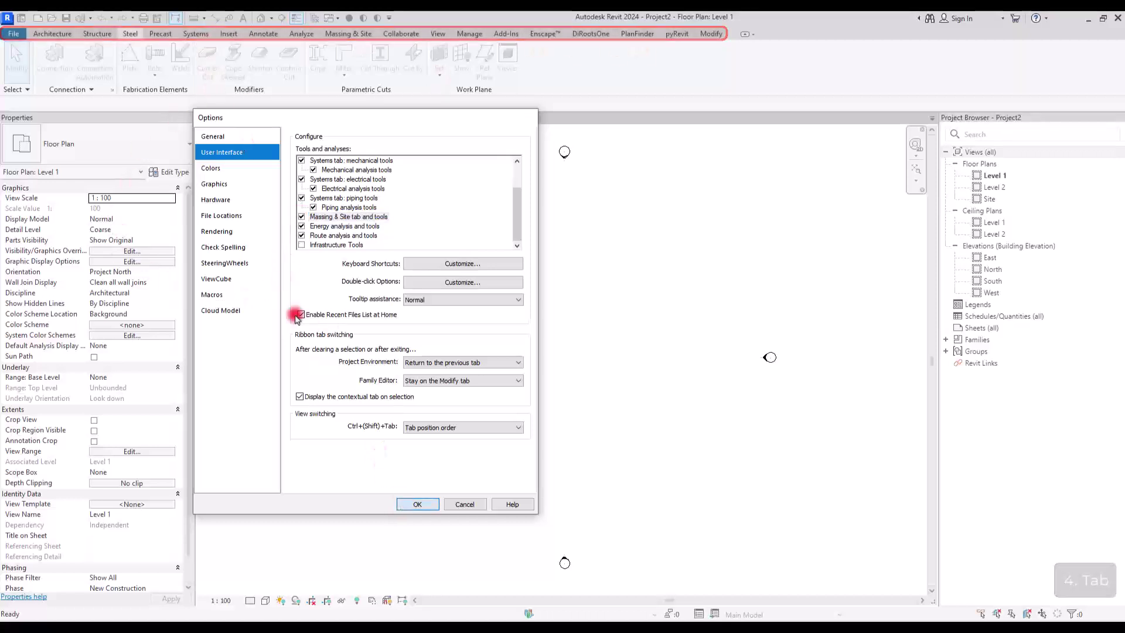
key("Return")
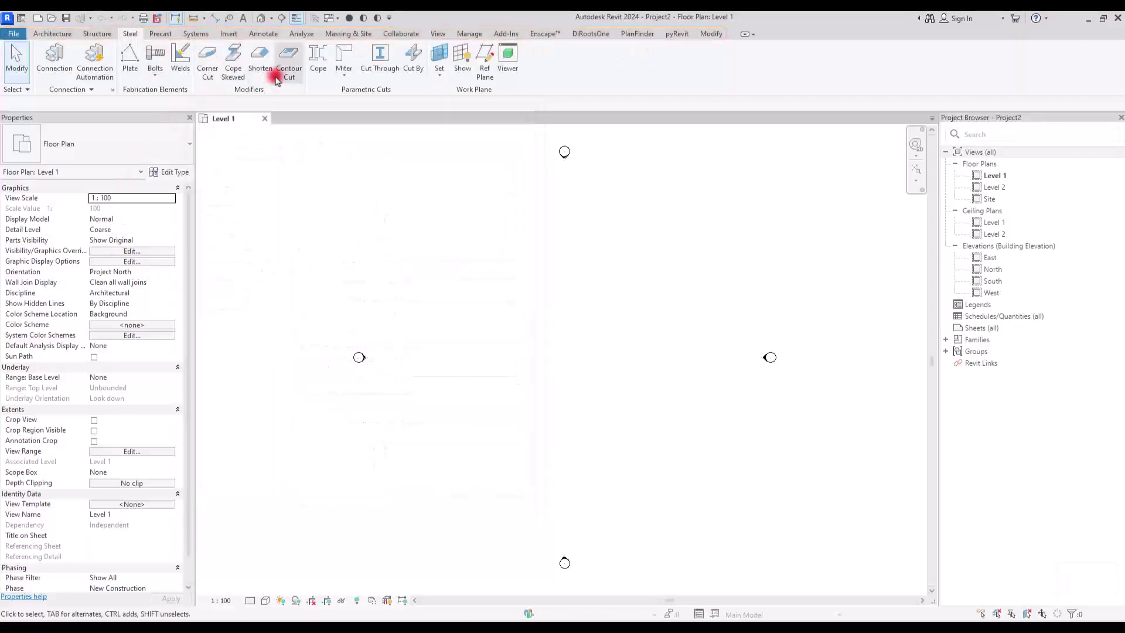
Draw a Generic - 200mm structural wall about 16000 mm long at about 21° in the Level 1 floor plan
left_click(266, 35)
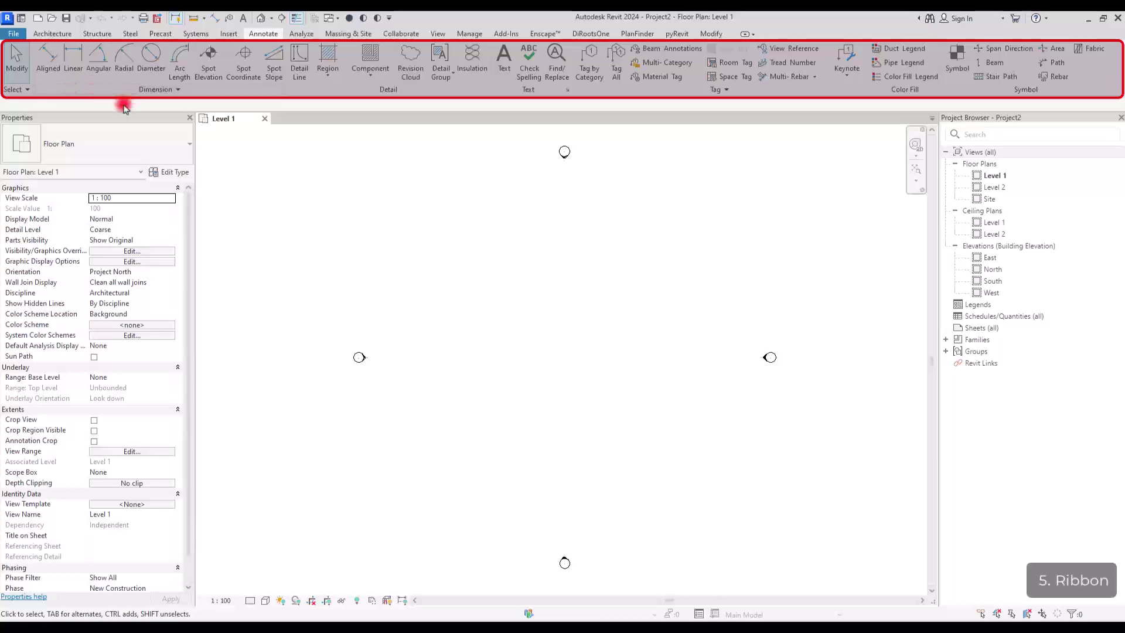
left_click(96, 34)
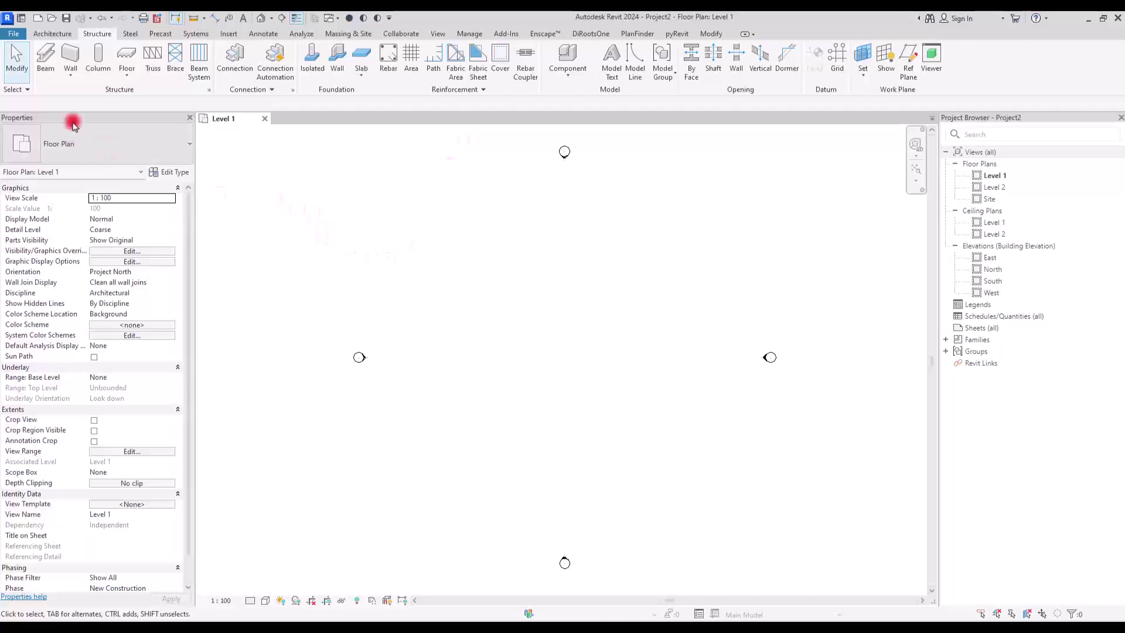
left_click(72, 81)
left_click(79, 95)
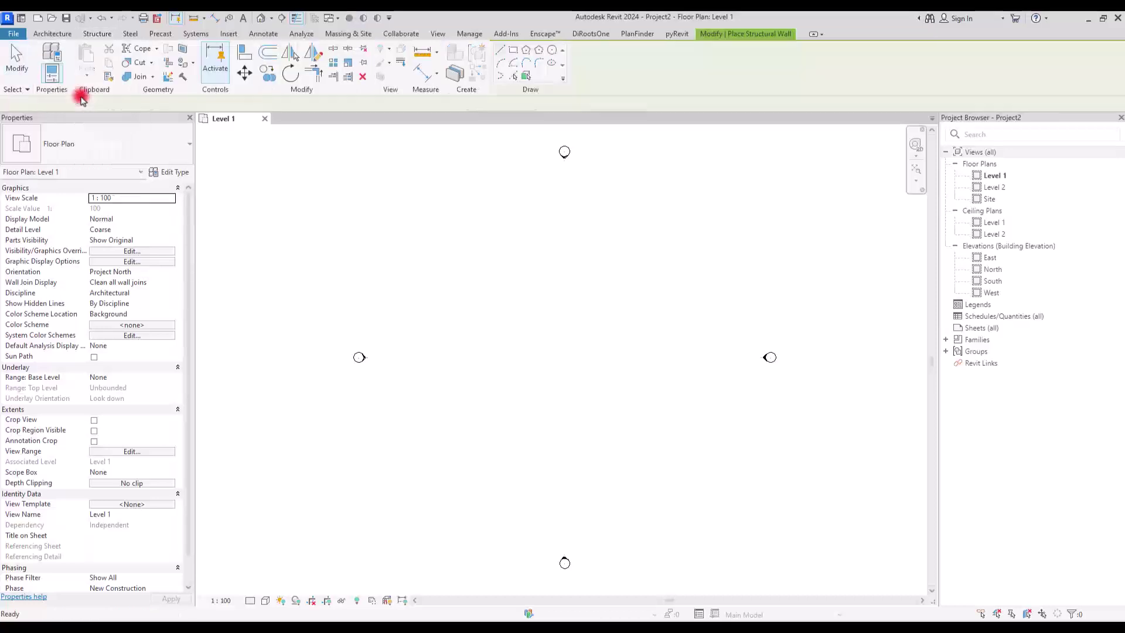
left_click(442, 392)
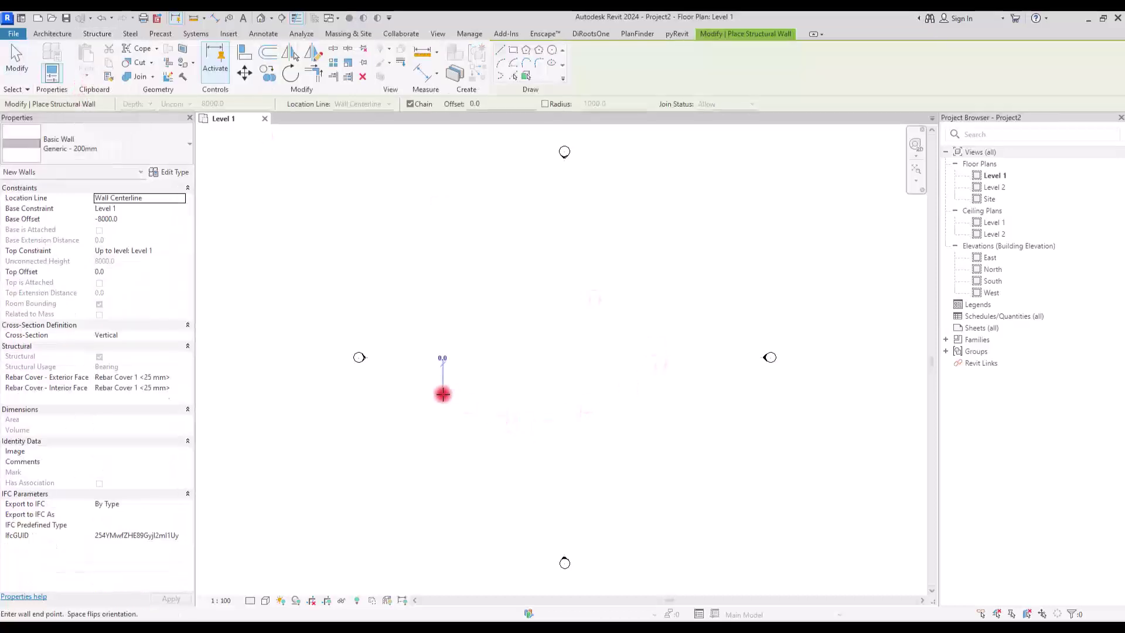
left_click(564, 347)
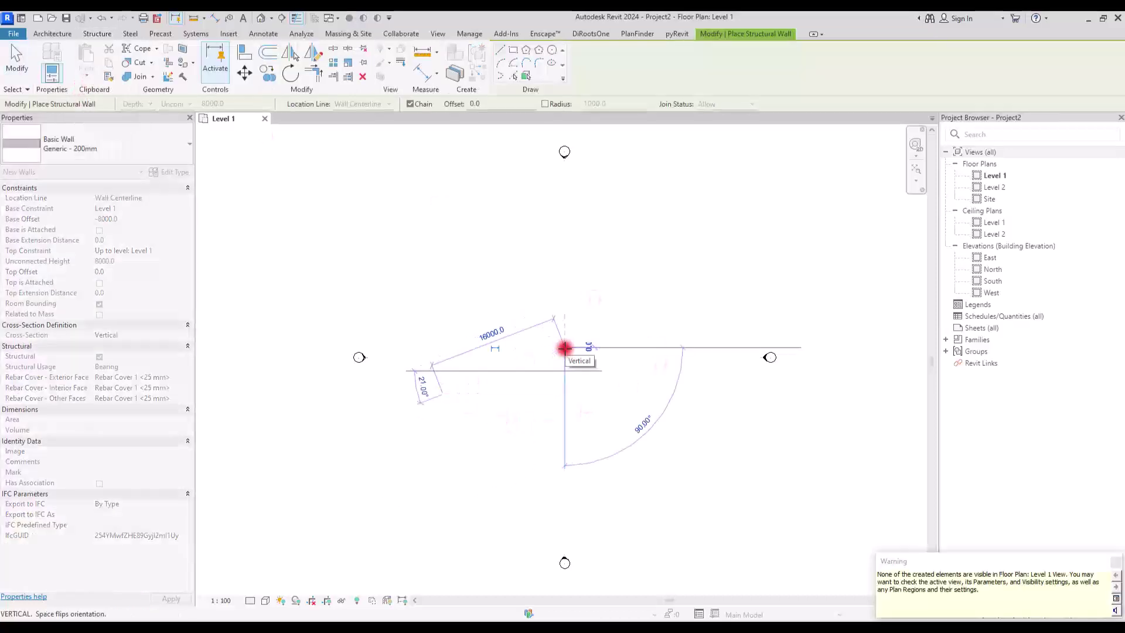
left_click(675, 36)
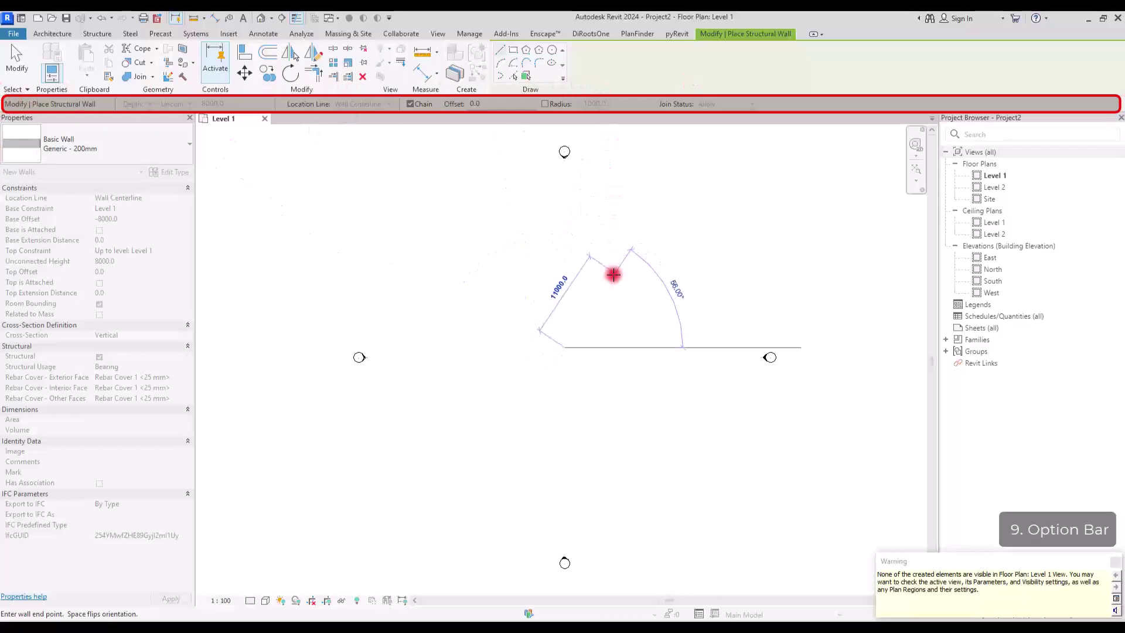
key("Escape")
key("Escape")
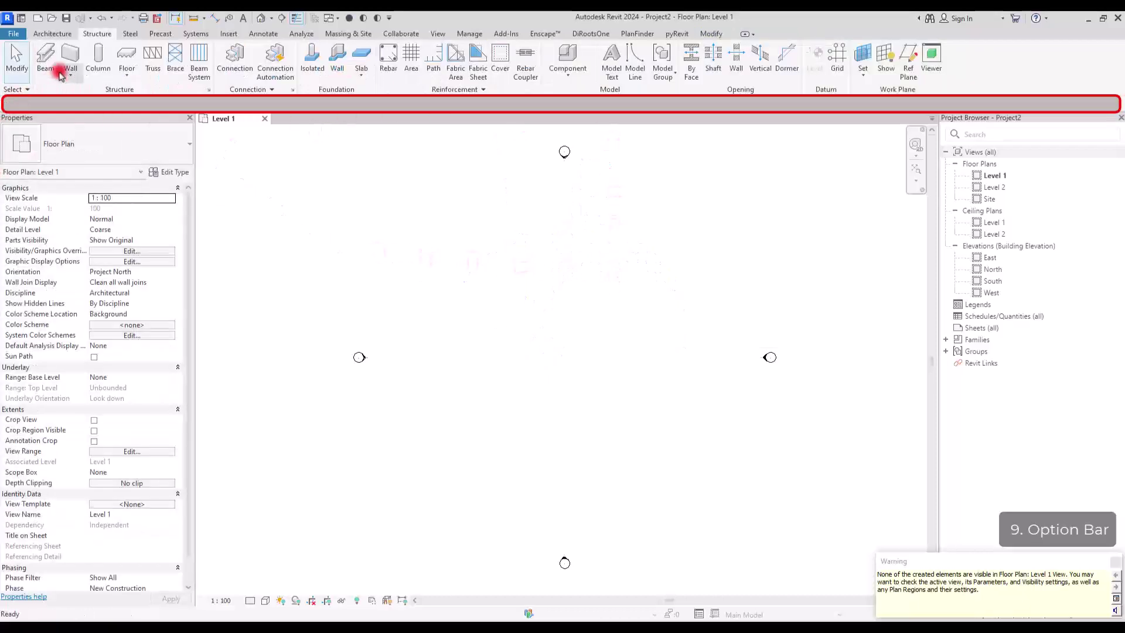
Place a vertical UC305x305x97 structural column with a depth of 2500 mm near the middle of the Level 1 plan
left_click(96, 61)
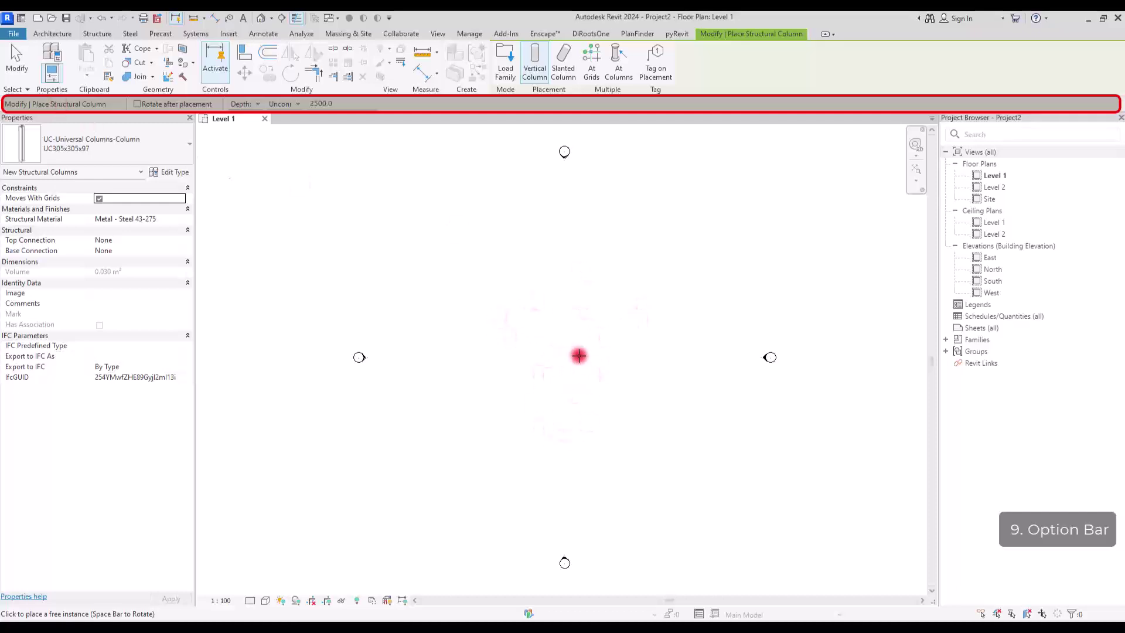
left_click(579, 355)
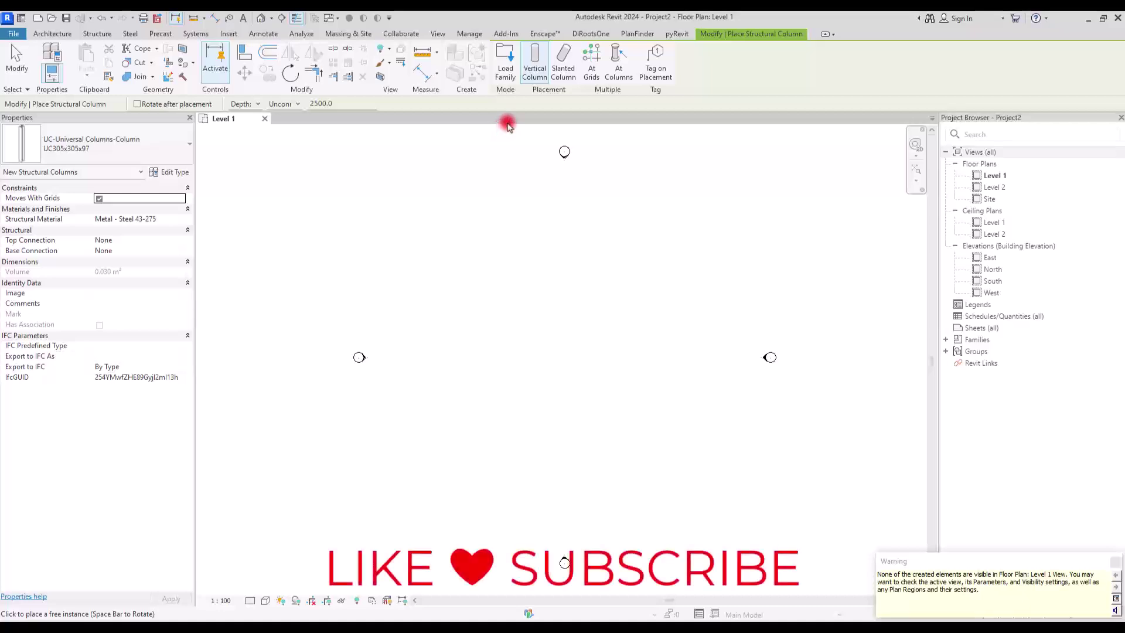
key("Escape")
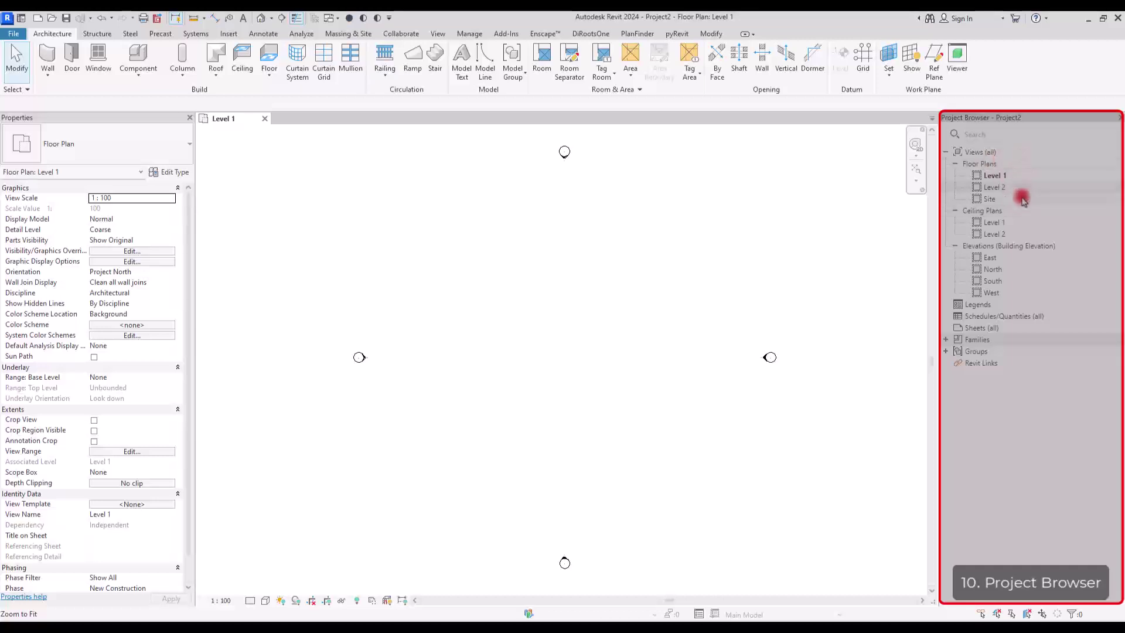
Open the South building elevation and reveal its hidden elements
double_click(1003, 282)
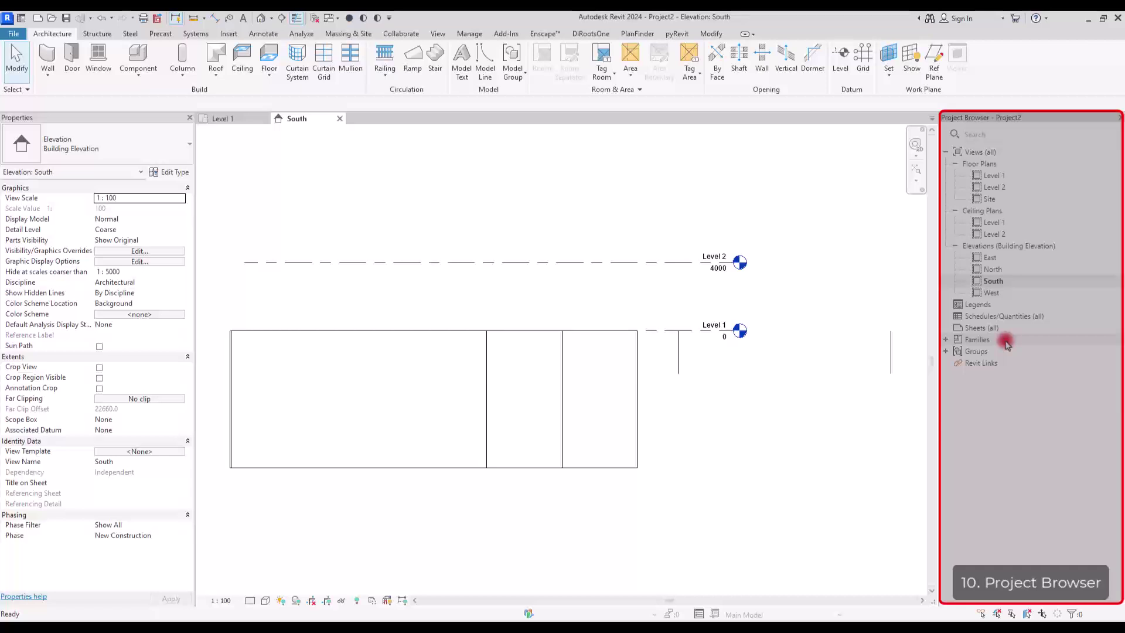
left_click(993, 280)
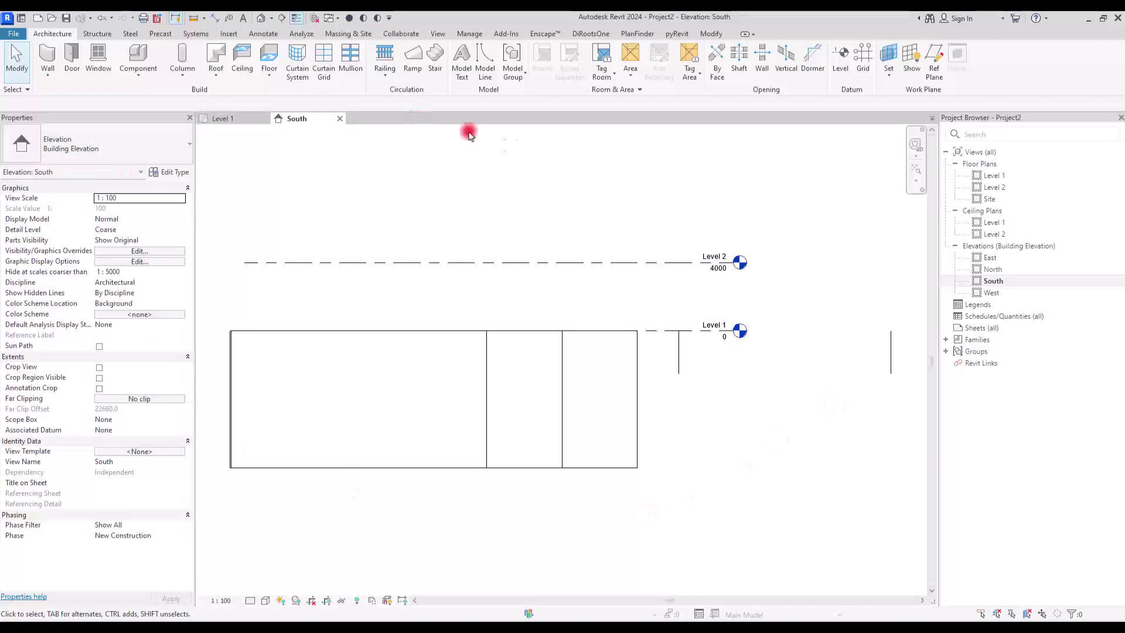
left_click(355, 599)
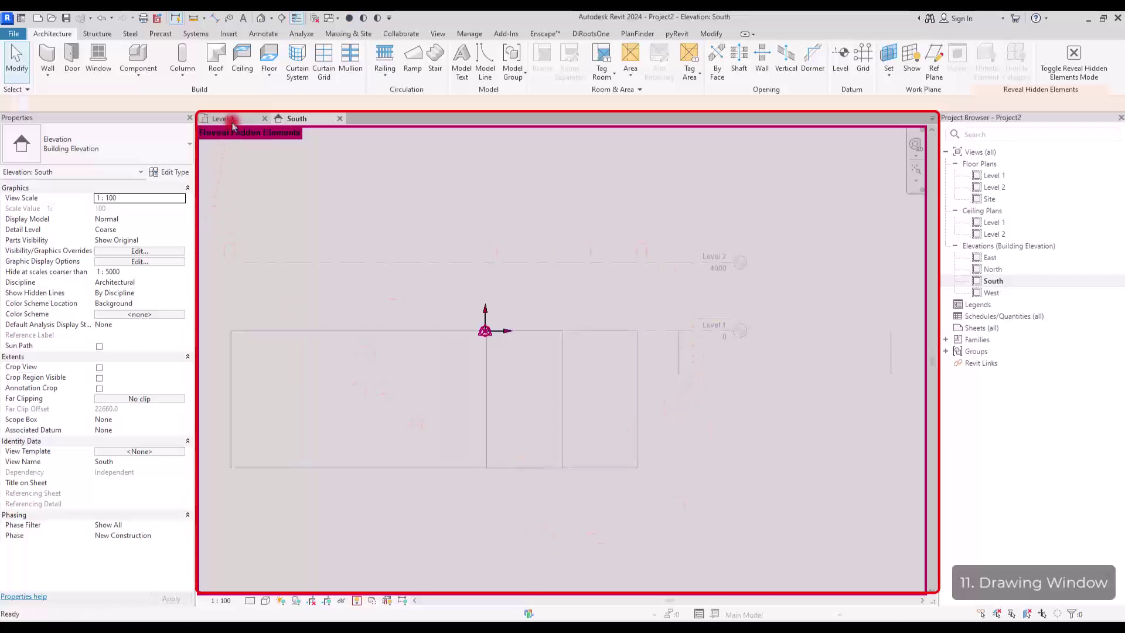
left_click(232, 120)
left_click(306, 121)
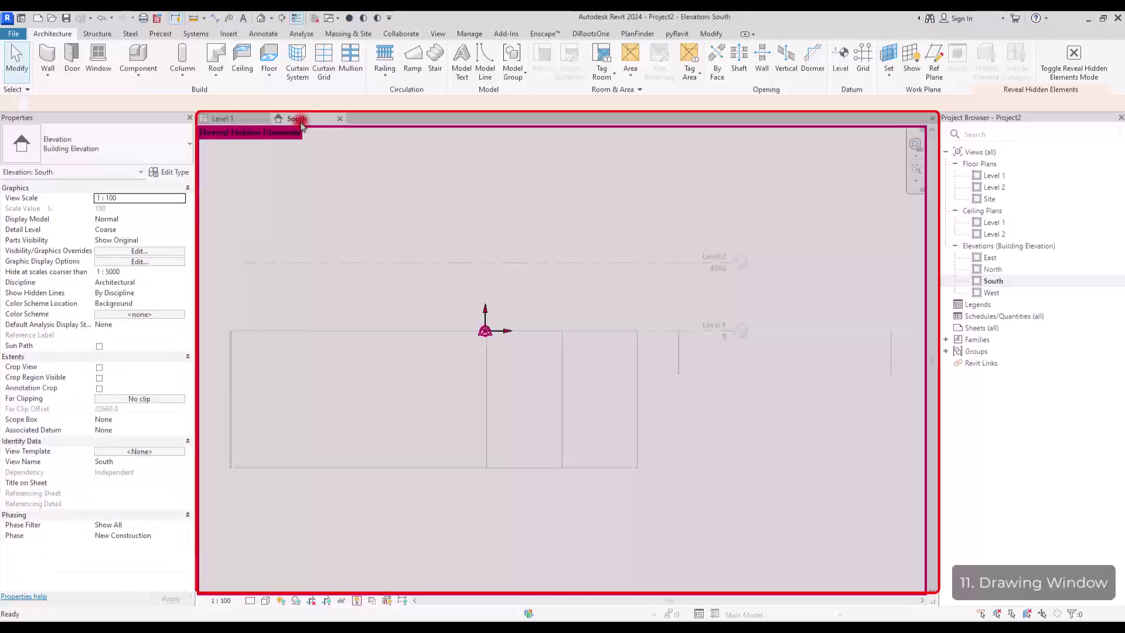
Stop revealing hidden elements in the South elevation and open the Level 2 ceiling plan and Level 2 floor plan
left_click(356, 600)
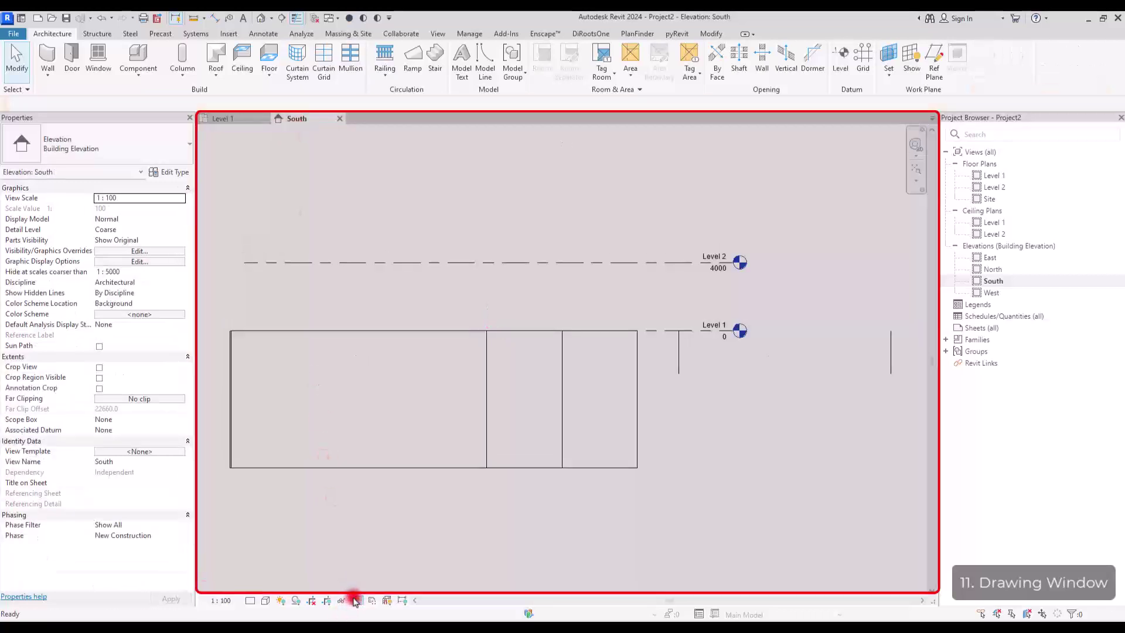
double_click(996, 234)
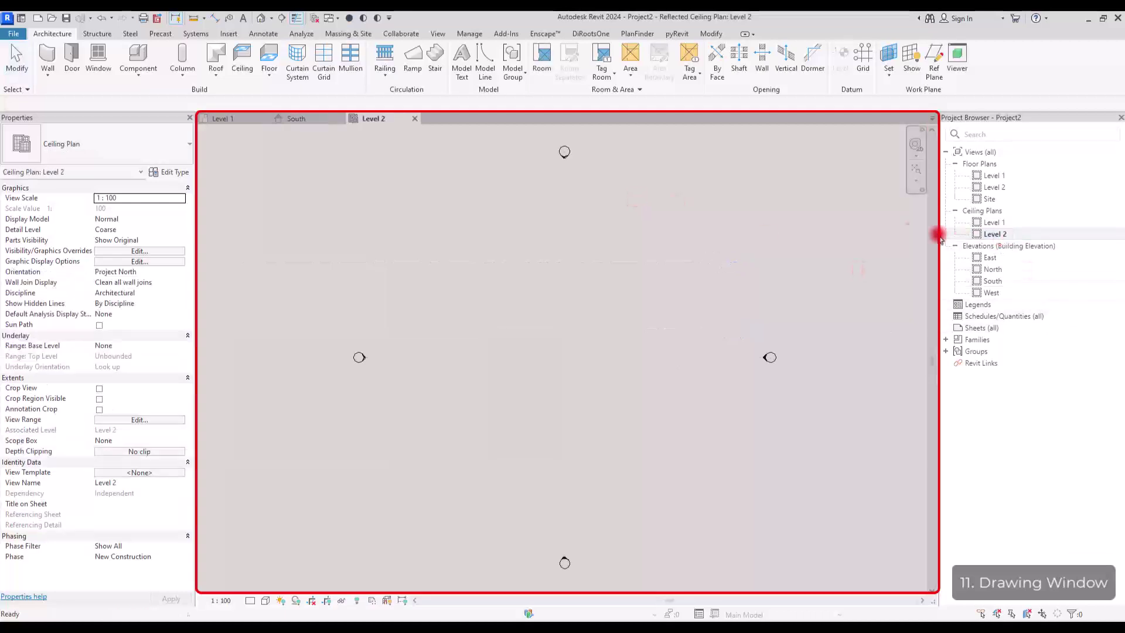
double_click(995, 187)
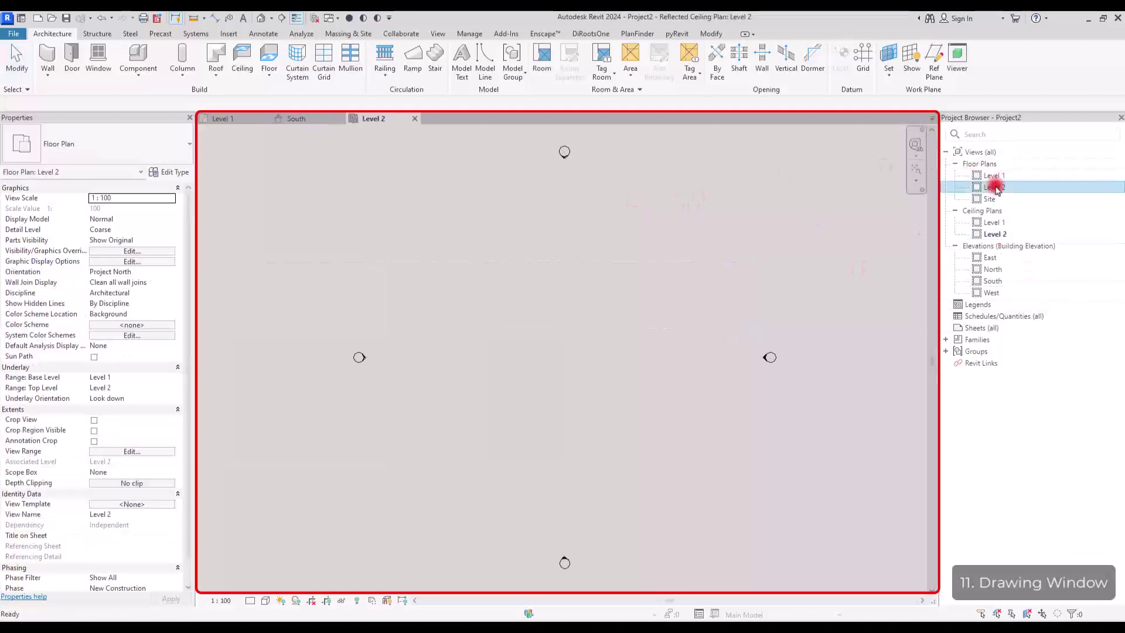
Tile all open views in the drawing window and close the Level 1 view
left_click(438, 36)
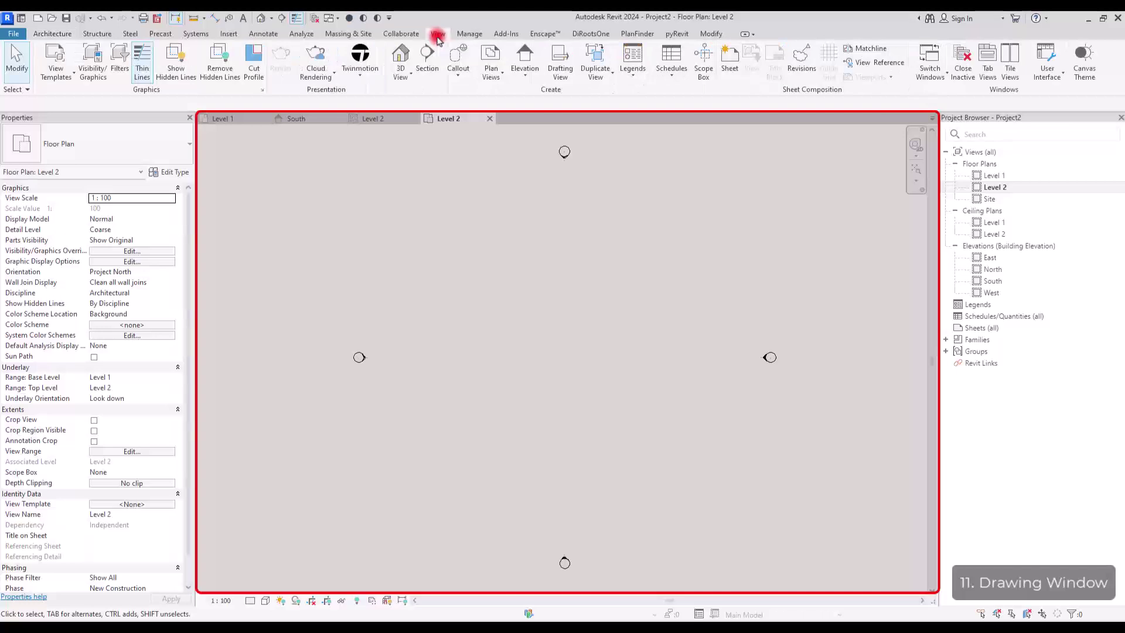
left_click(1012, 73)
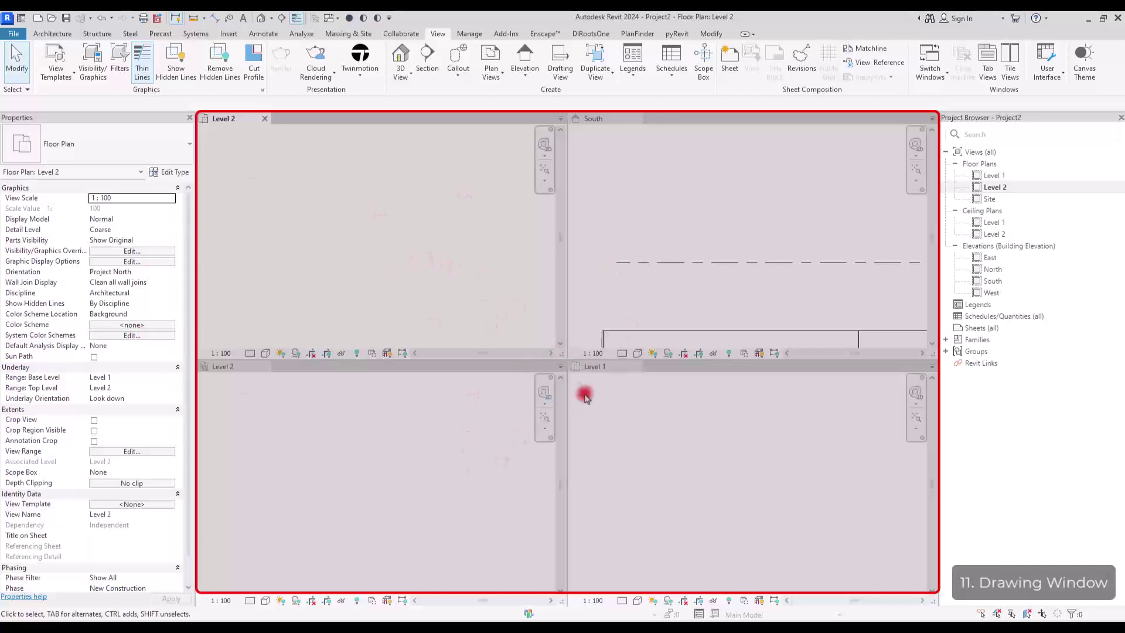
left_click(637, 367)
left_click(636, 368)
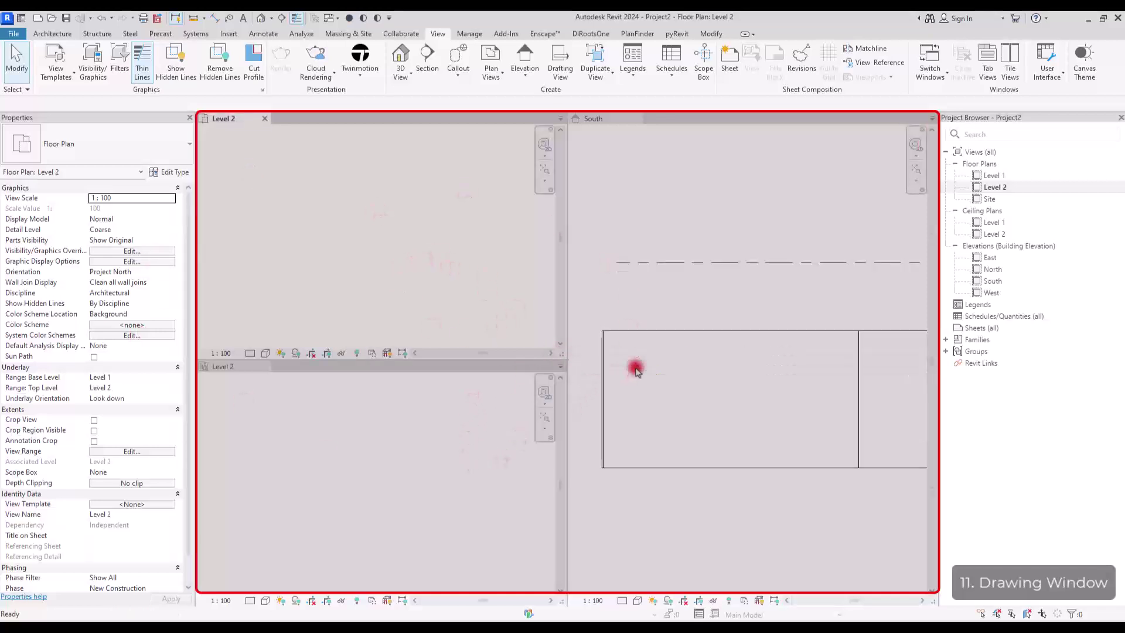
scroll(720, 439, "down", 4)
scroll(662, 413, "up", 1)
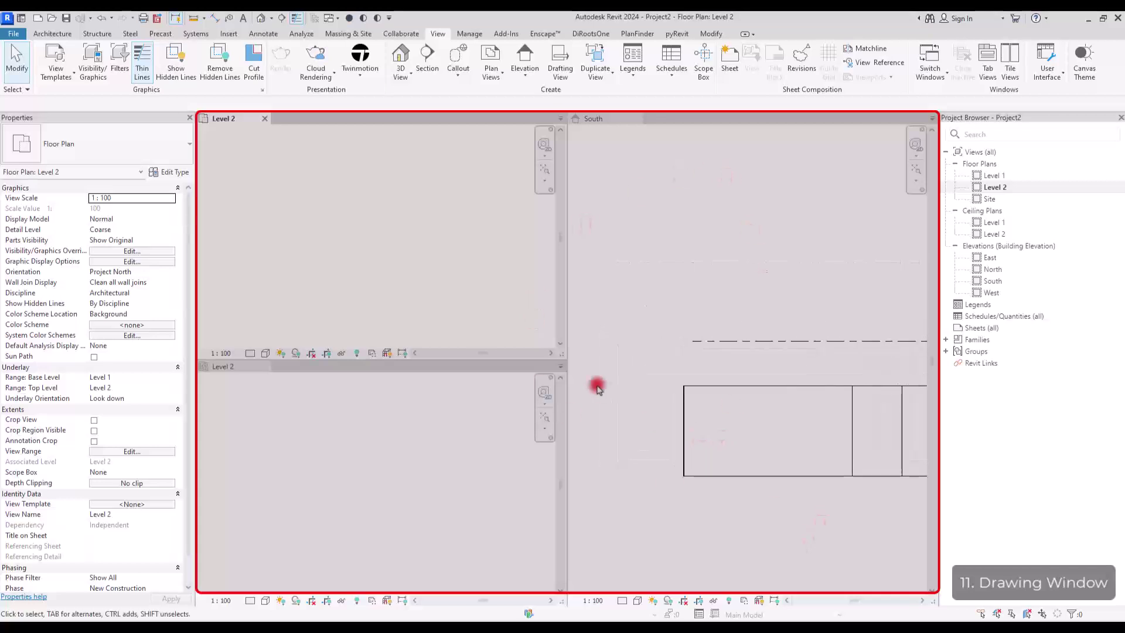
Gather the tiled views back into tabs and close every view except the Level 2 ceiling plan
left_click(730, 199)
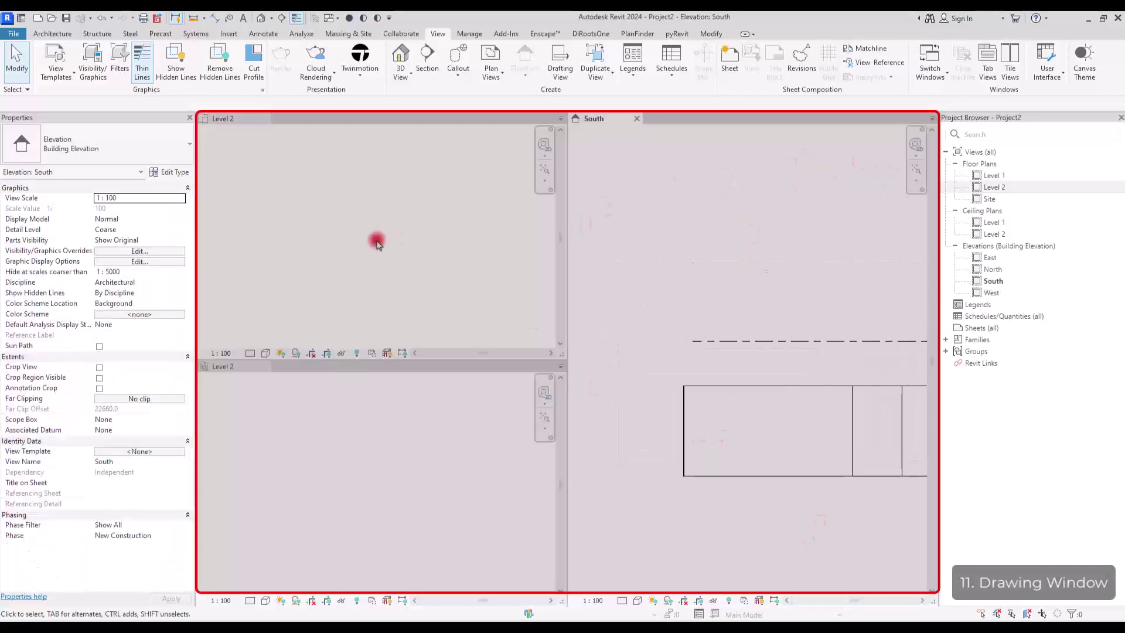
left_click(376, 240)
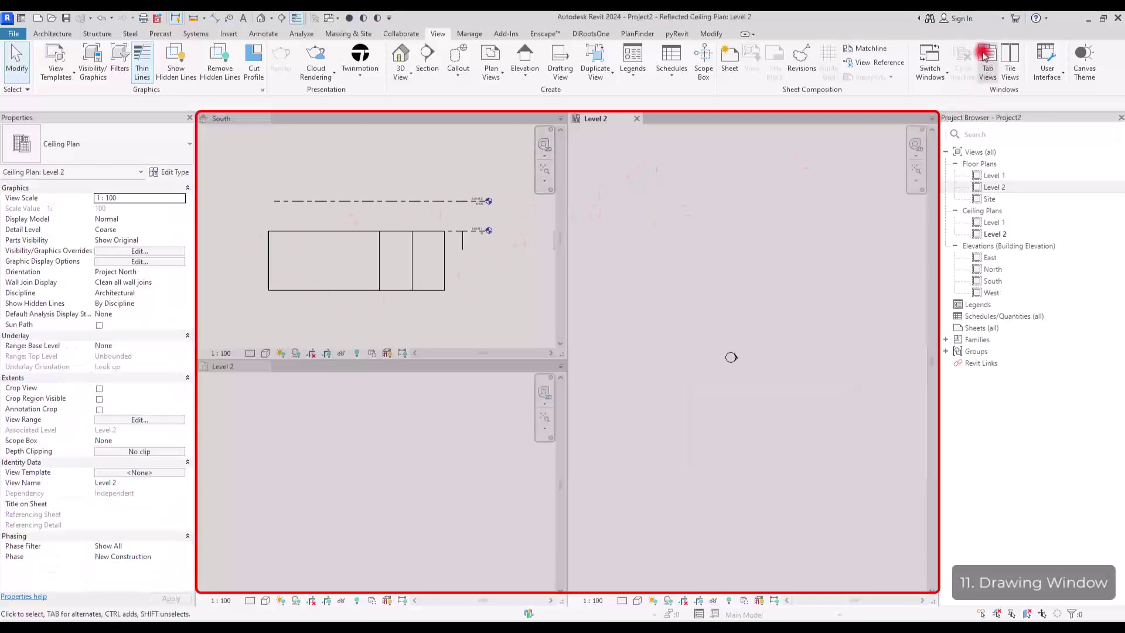
left_click(986, 59)
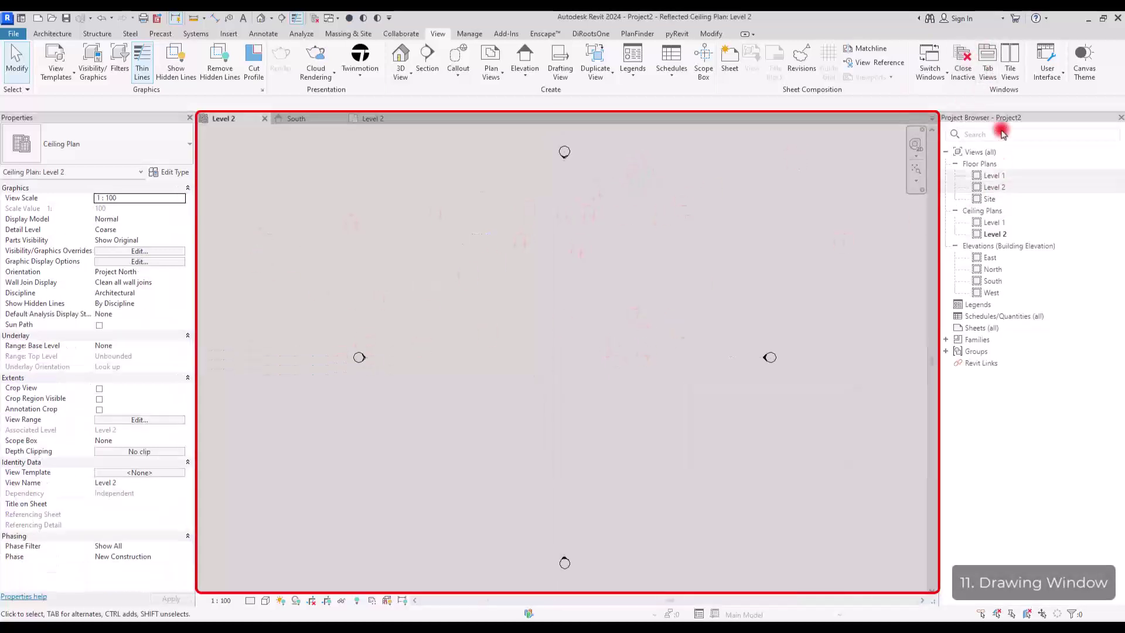
left_click(962, 69)
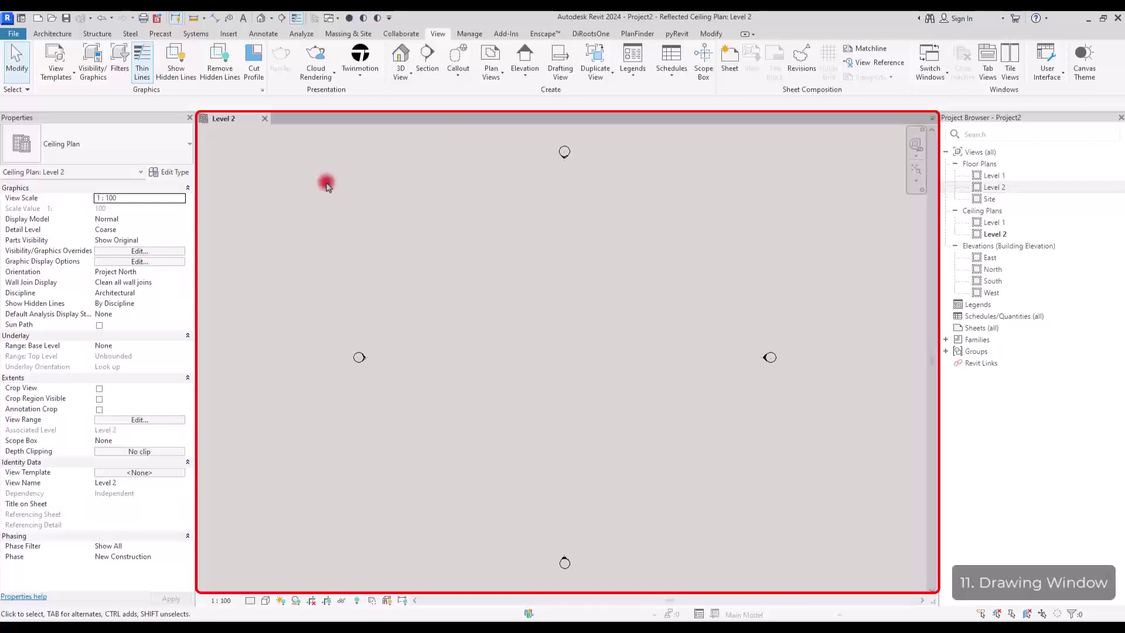
Open the North and South elevations, and use Switch Windows to go to North and back to the Level 2 ceiling plan
double_click(992, 269)
double_click(992, 280)
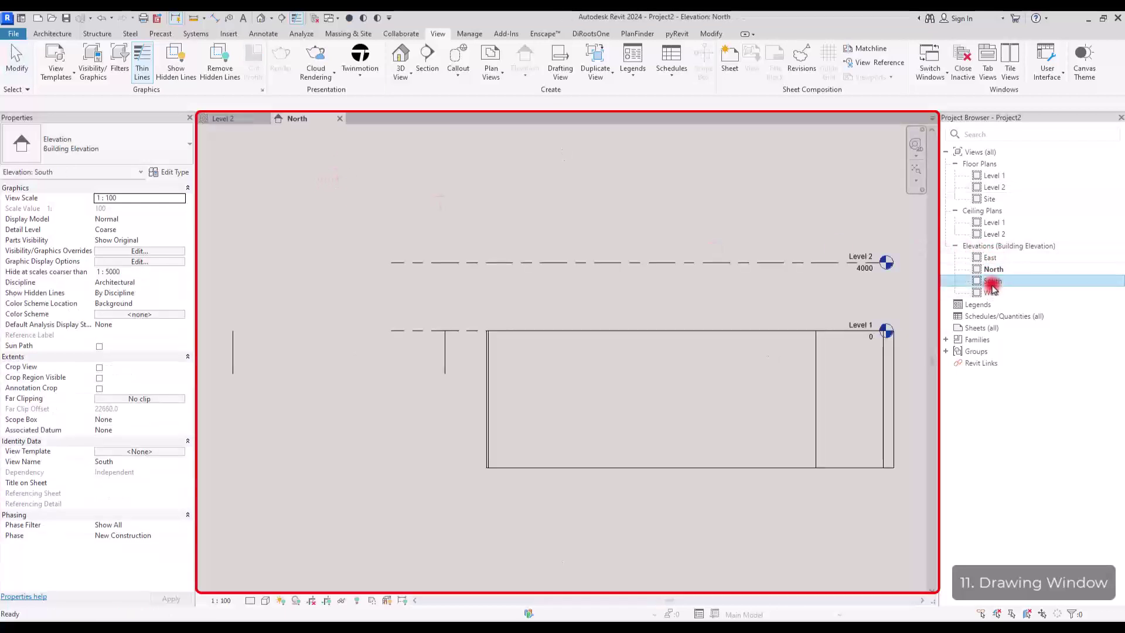
left_click(932, 78)
left_click(933, 105)
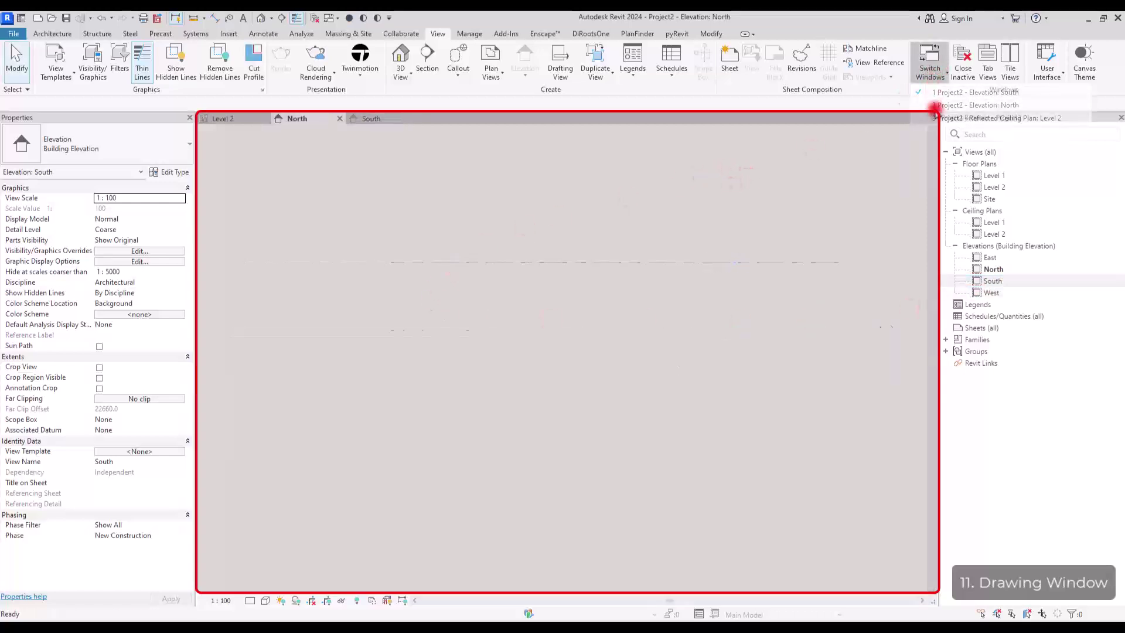
left_click(930, 73)
left_click(937, 118)
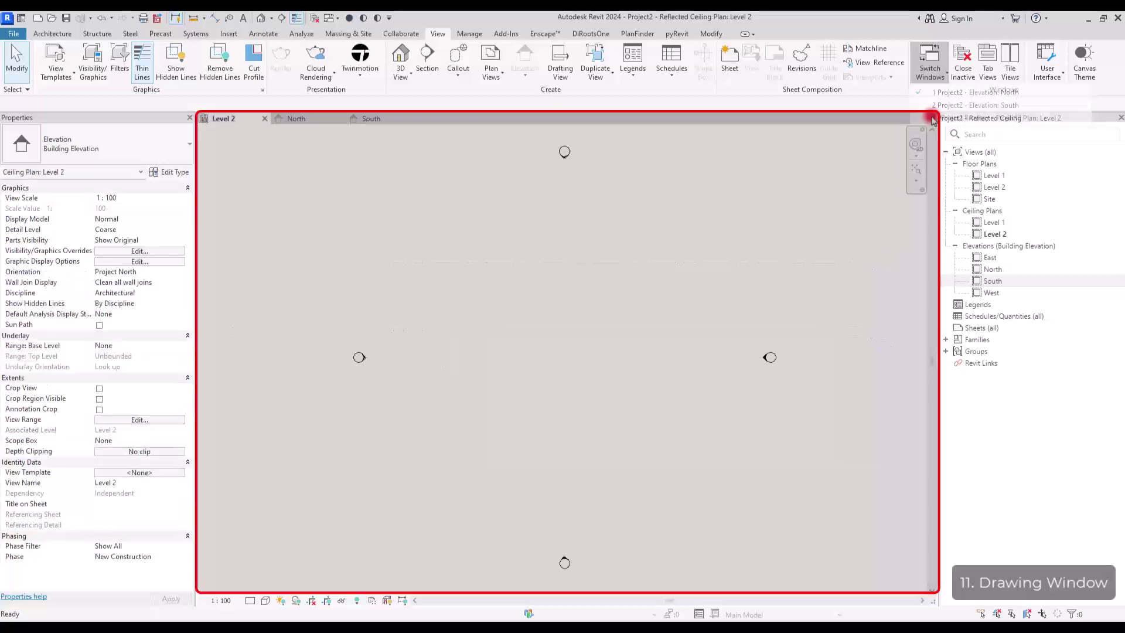
left_click(931, 71)
left_click(940, 93)
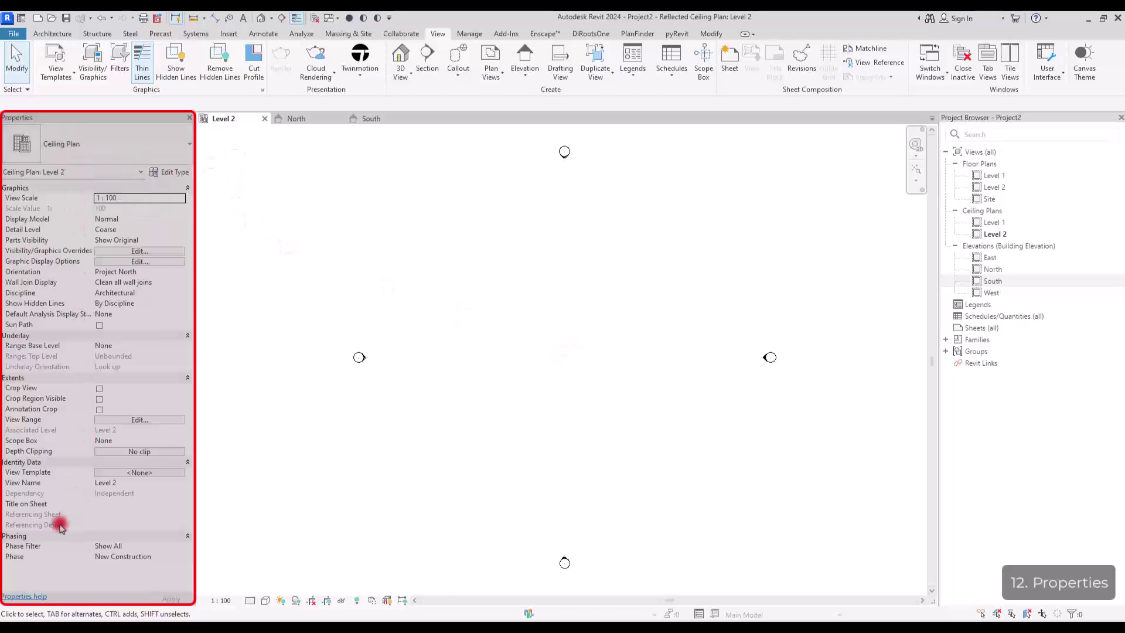
Select the Generic - 200mm wall in the North elevation and browse the wall types available for it
left_click(307, 120)
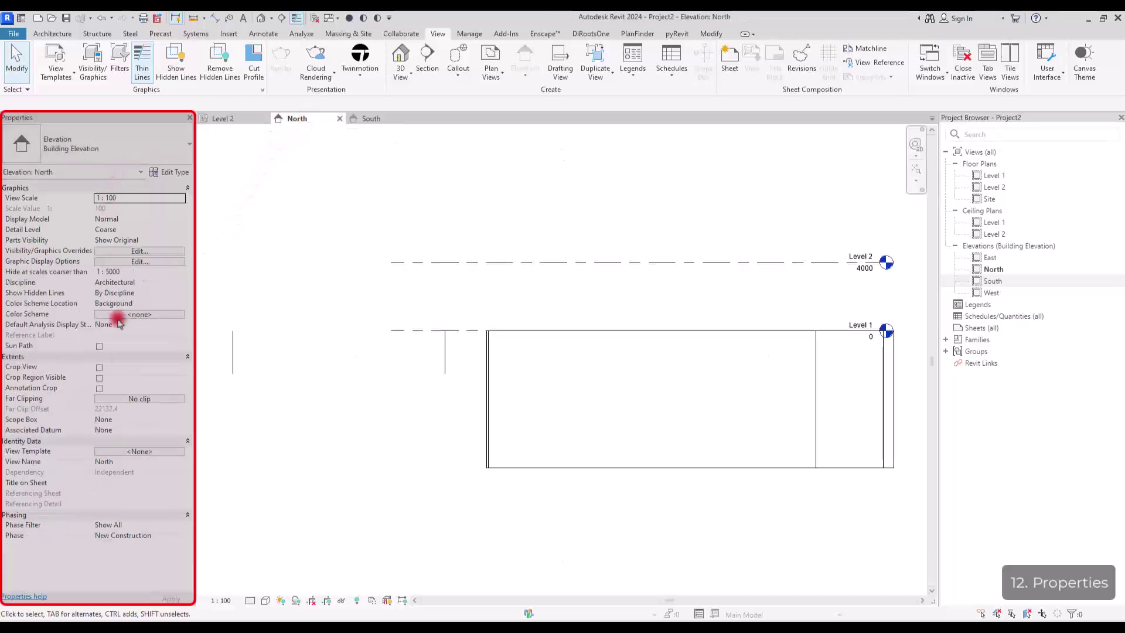
left_click(137, 316)
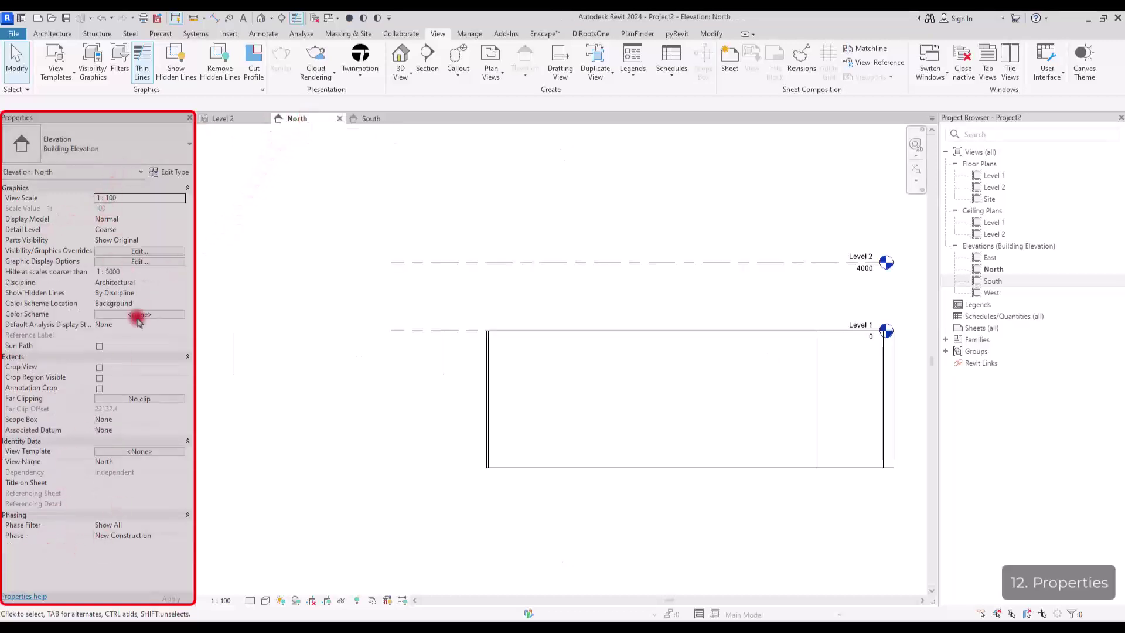
left_click(490, 387)
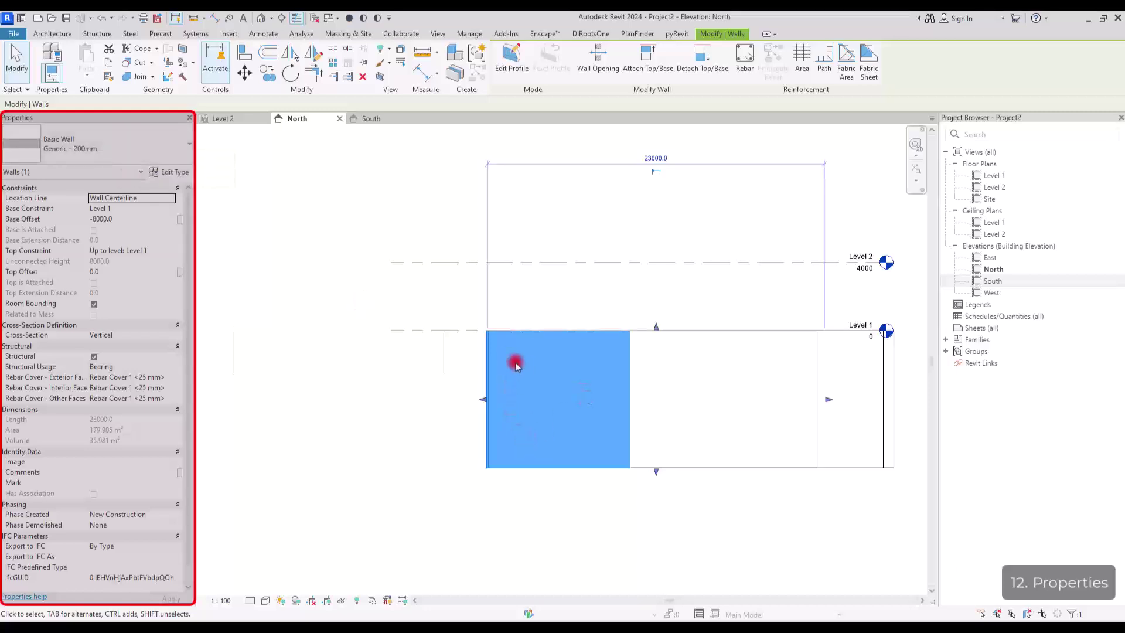
left_click(143, 139)
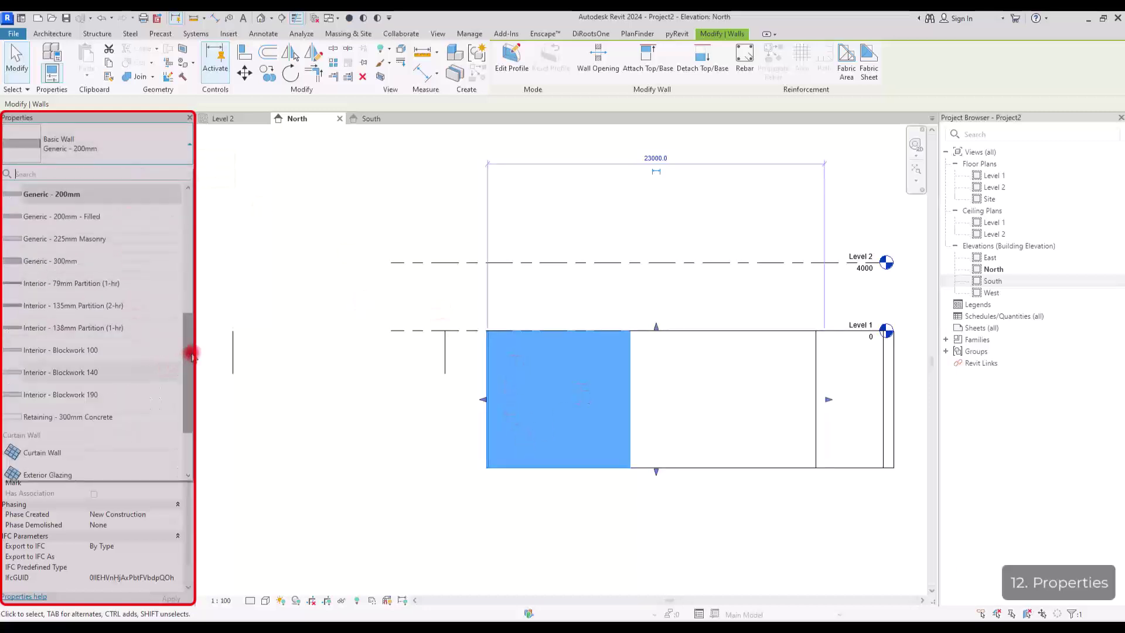
left_click_drag(191, 351, 172, 398)
scroll(151, 218, "up", 10)
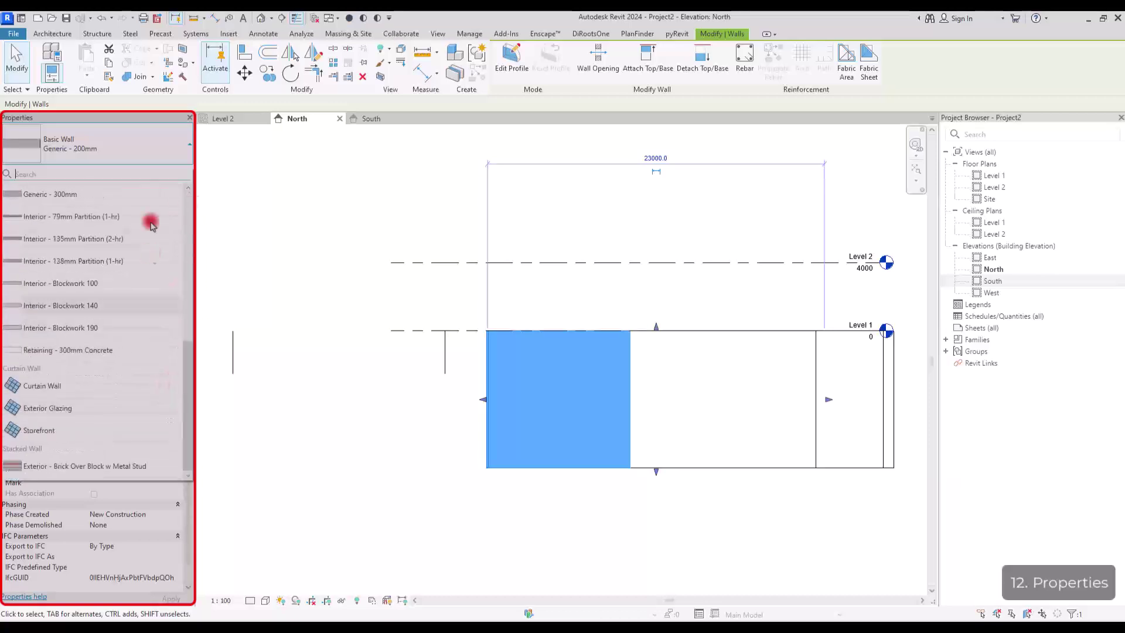
left_click(148, 119)
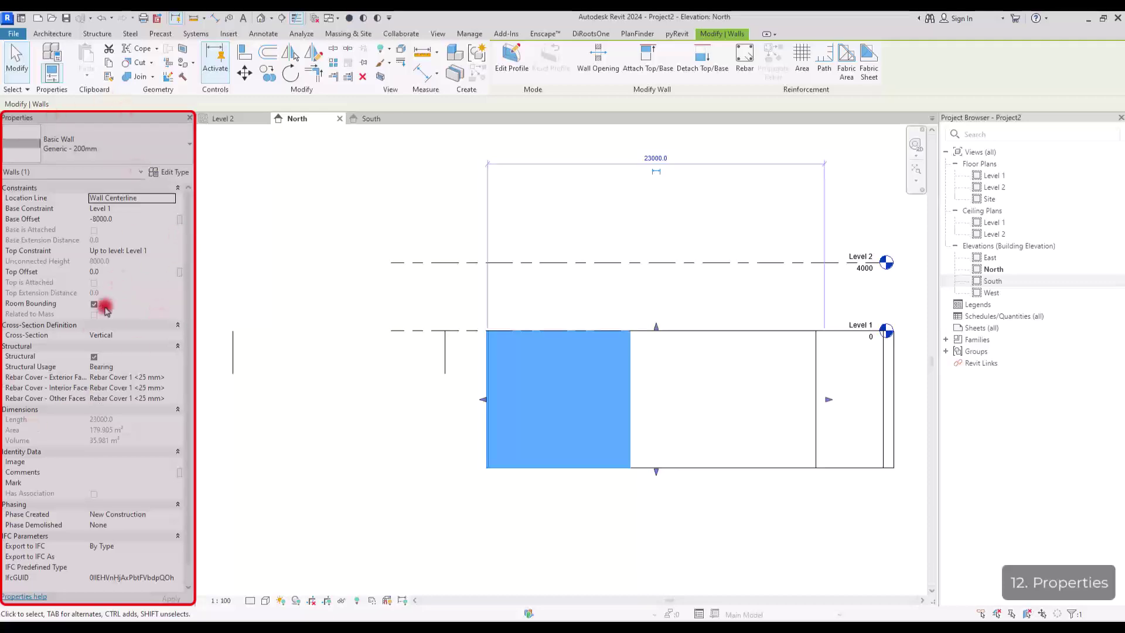
Inspect the type properties of the selected Generic - 200mm wall, and close them without changes
left_click(168, 171)
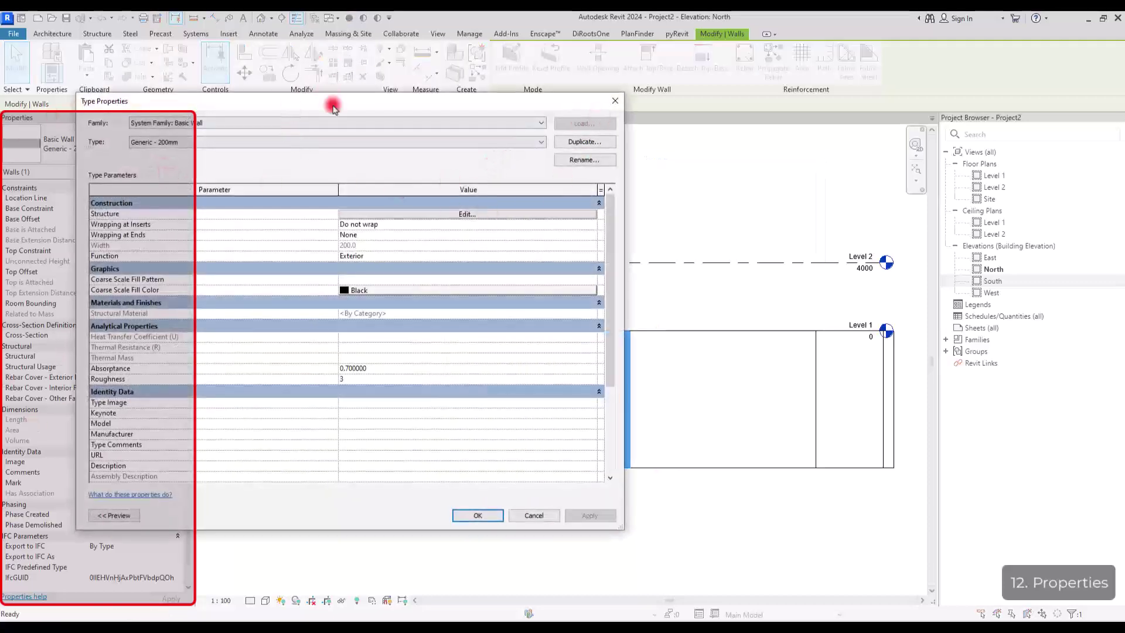
left_click_drag(333, 107, 568, 118)
left_click(848, 115)
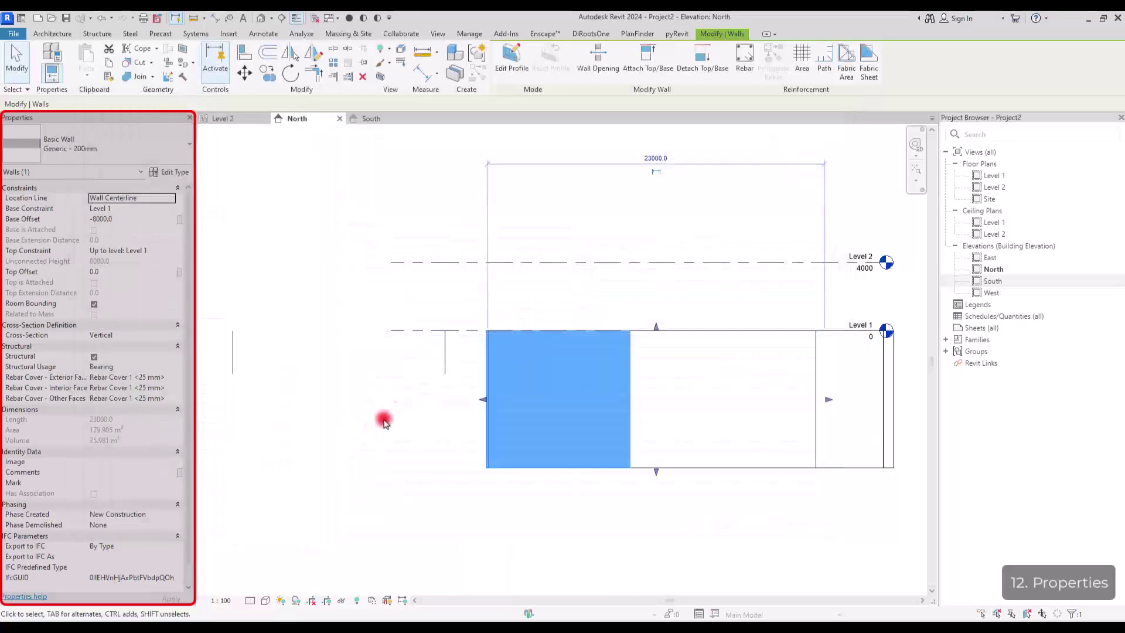
Select the UC305x305x97 column nearest the wall and review its type properties and available types, leaving it deselected
left_click(445, 349)
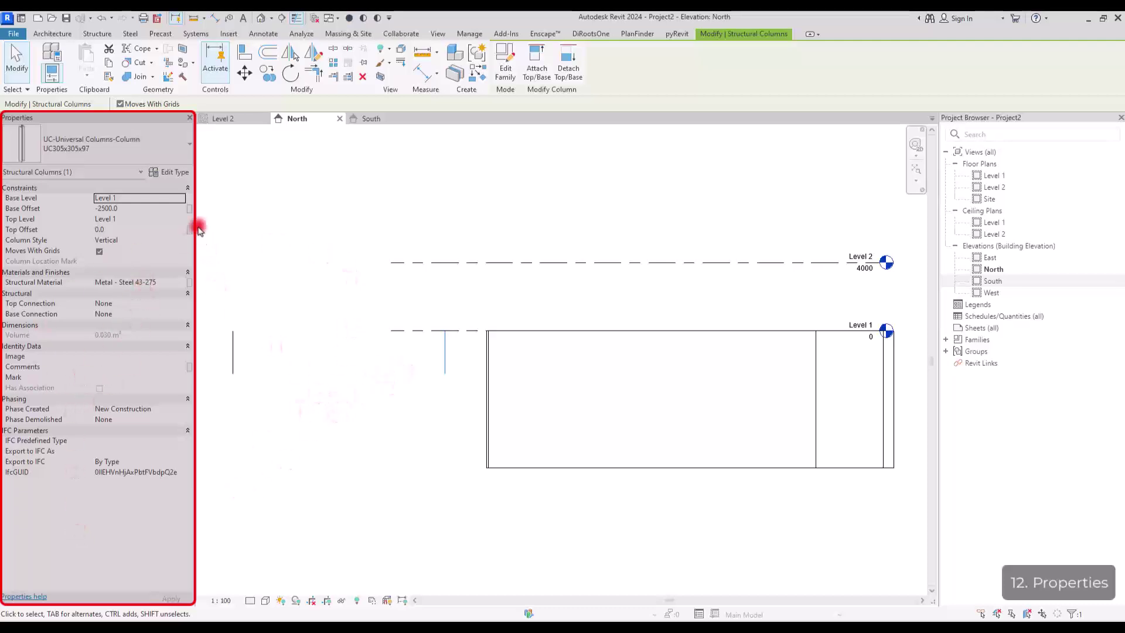
left_click(170, 171)
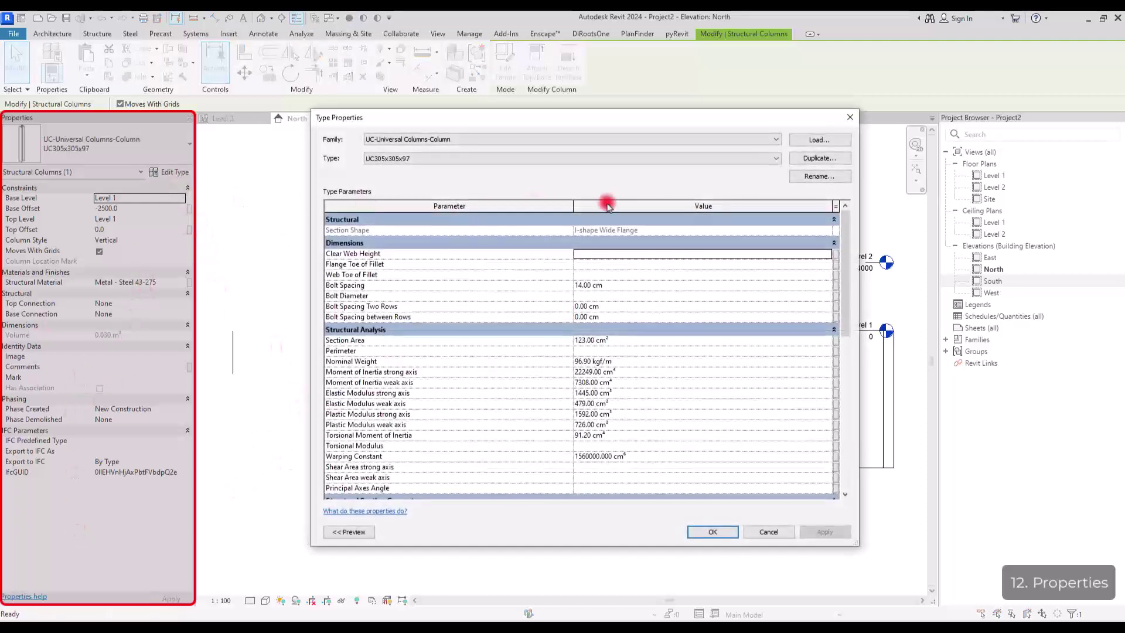
left_click(851, 119)
left_click(117, 143)
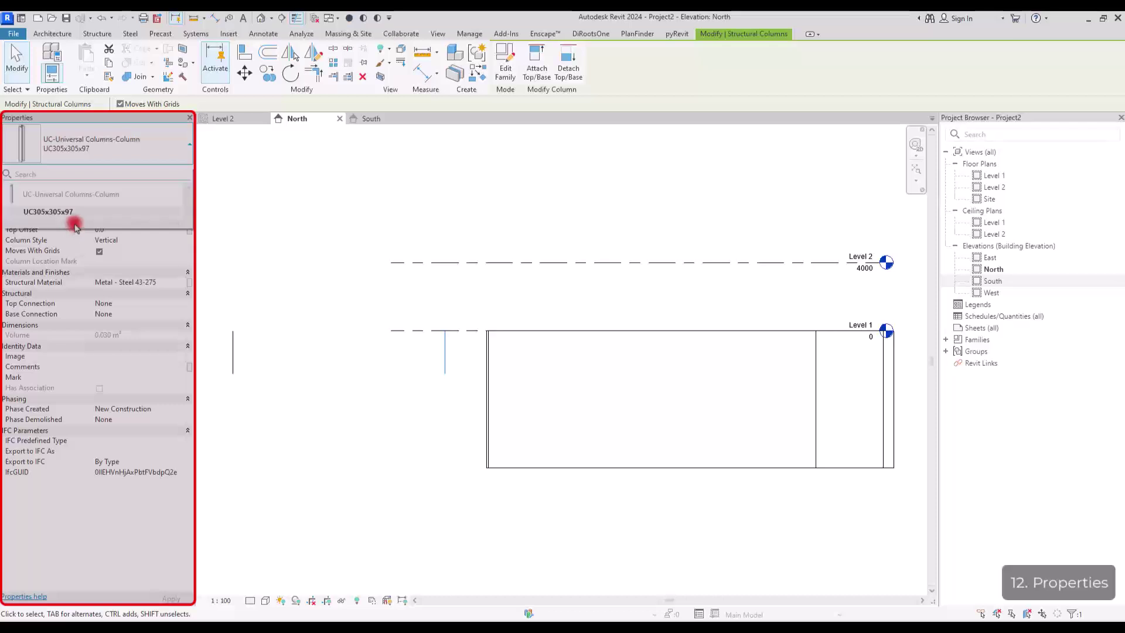
left_click(92, 524)
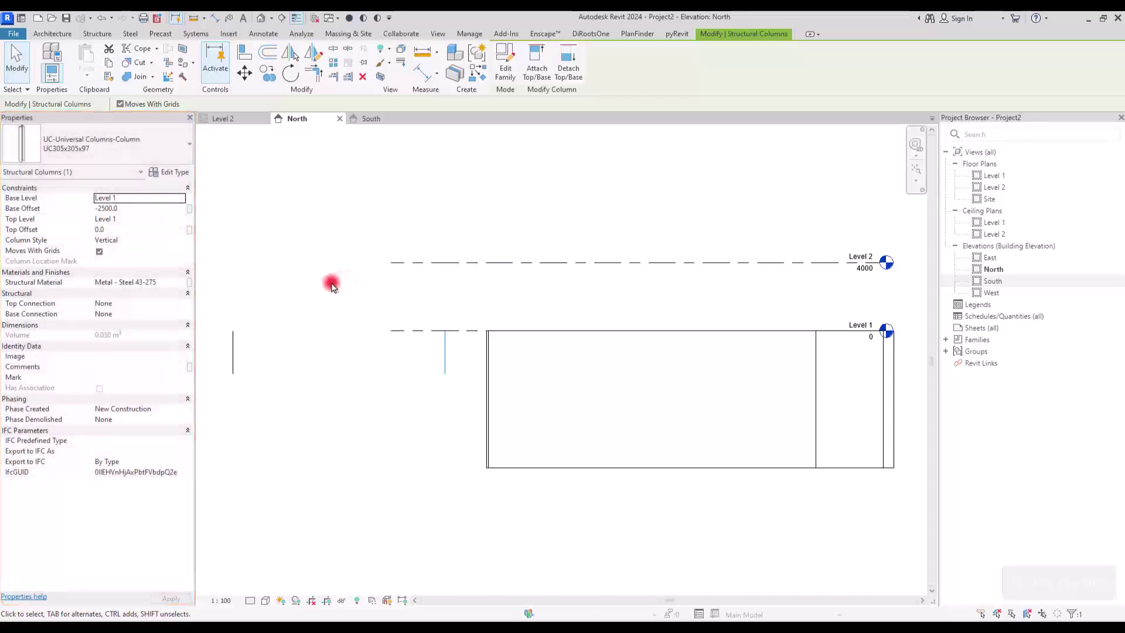
left_click(325, 282)
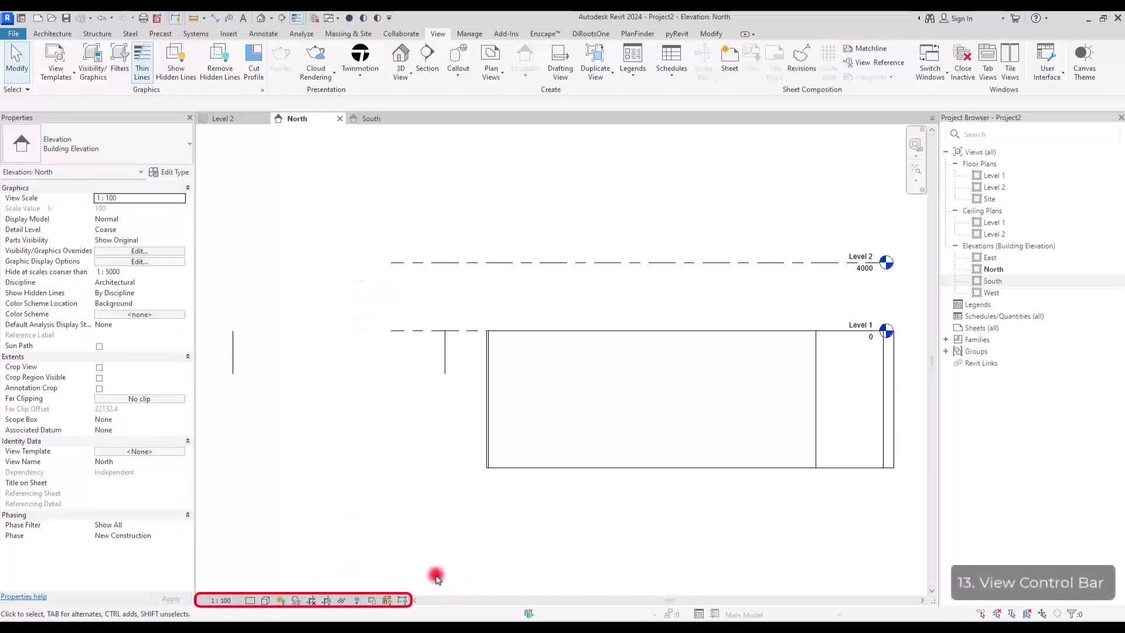
Review the North elevation's view scales, hidden elements and temporary hide/isolate options without changing them
left_click(221, 600)
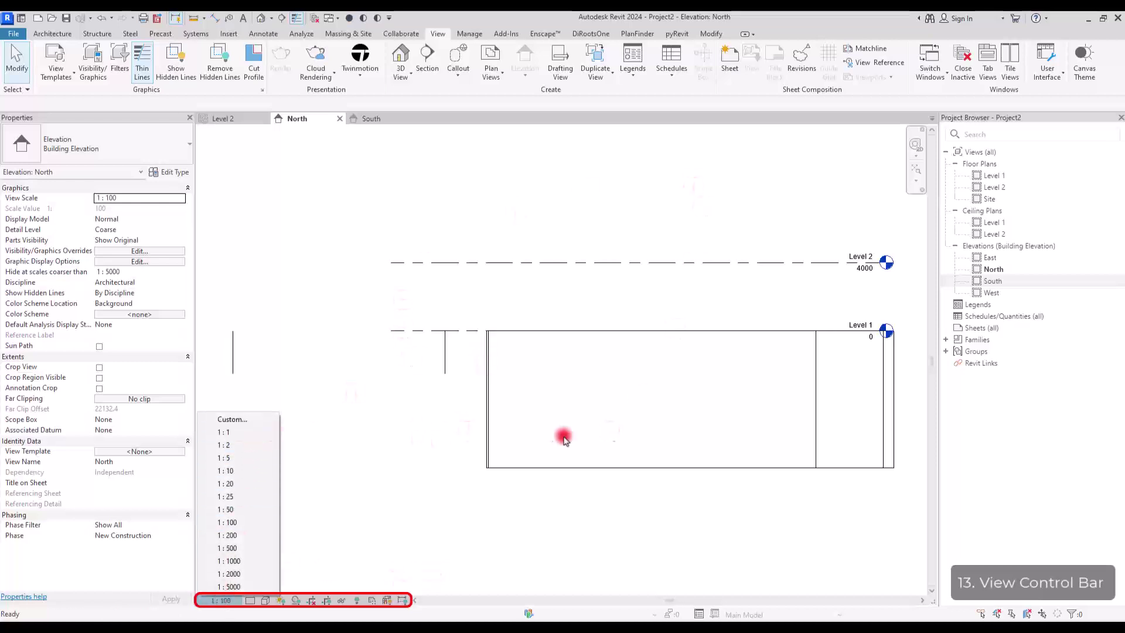
left_click(633, 375)
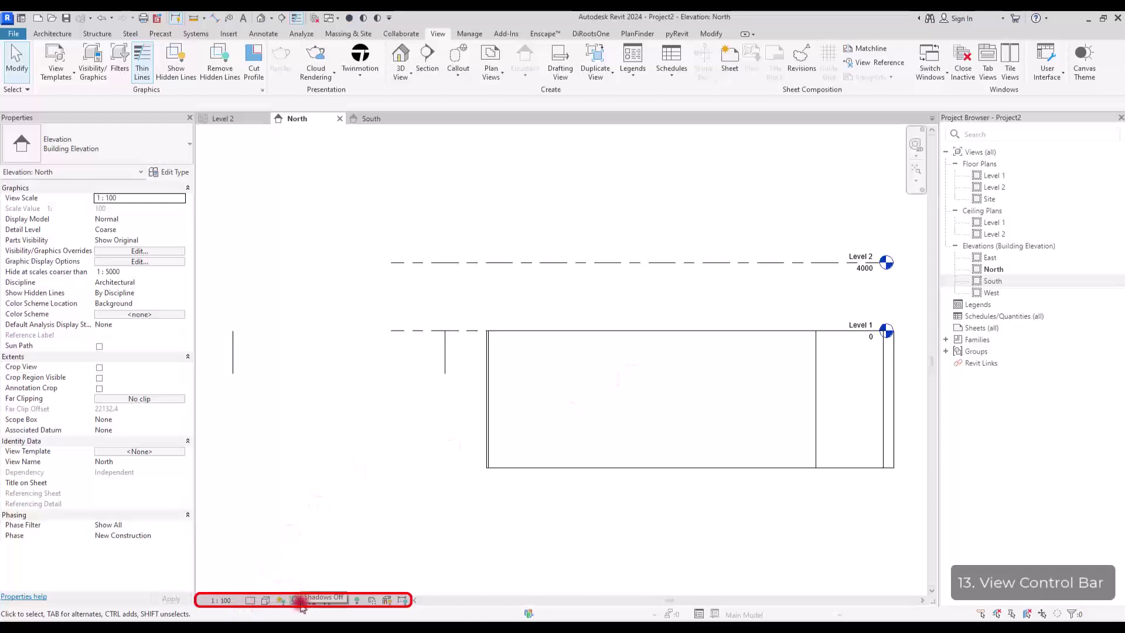
left_click(358, 600)
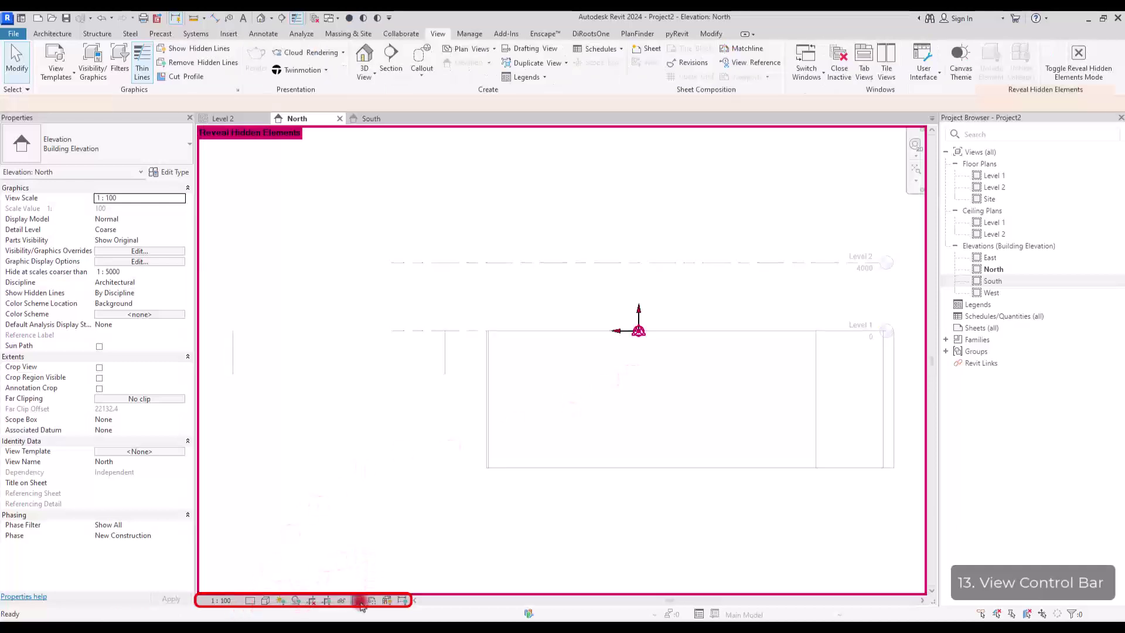
left_click(357, 601)
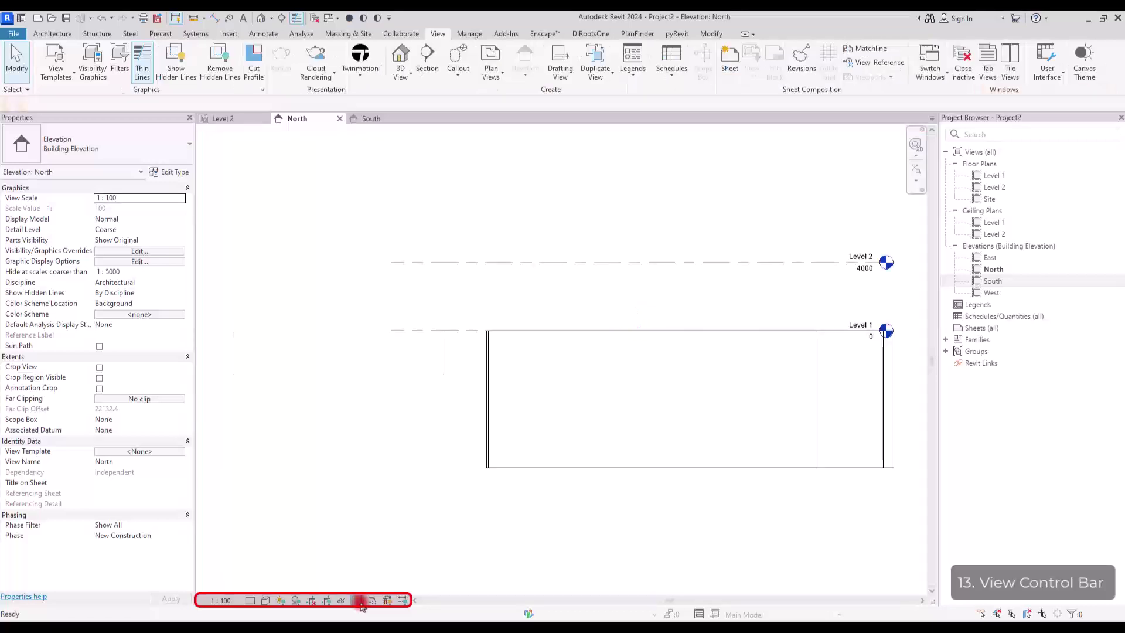
left_click(339, 600)
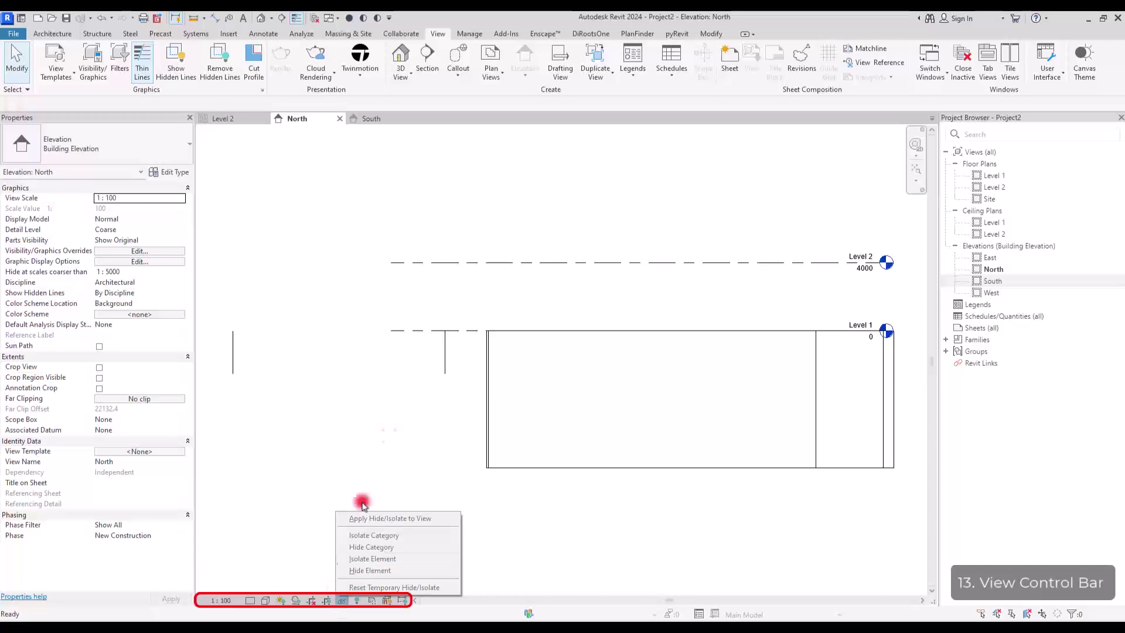
left_click(398, 413)
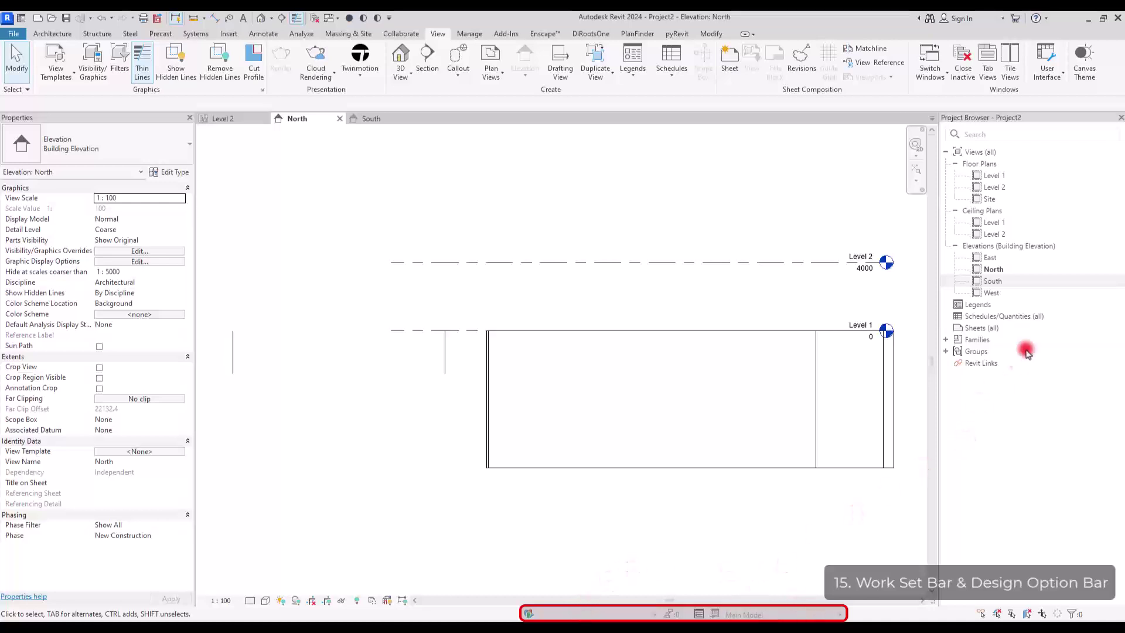
Review which interface elements are switched on, including the Status Bar, Worksets and Design Options, leaving them unchanged
left_click(1052, 75)
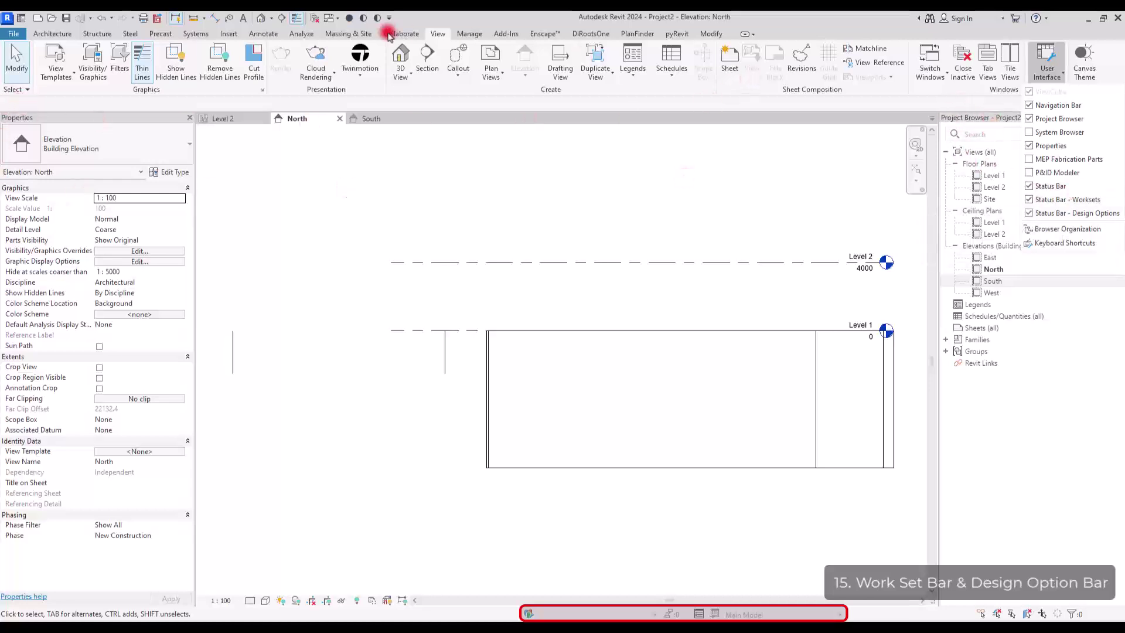
left_click(426, 34)
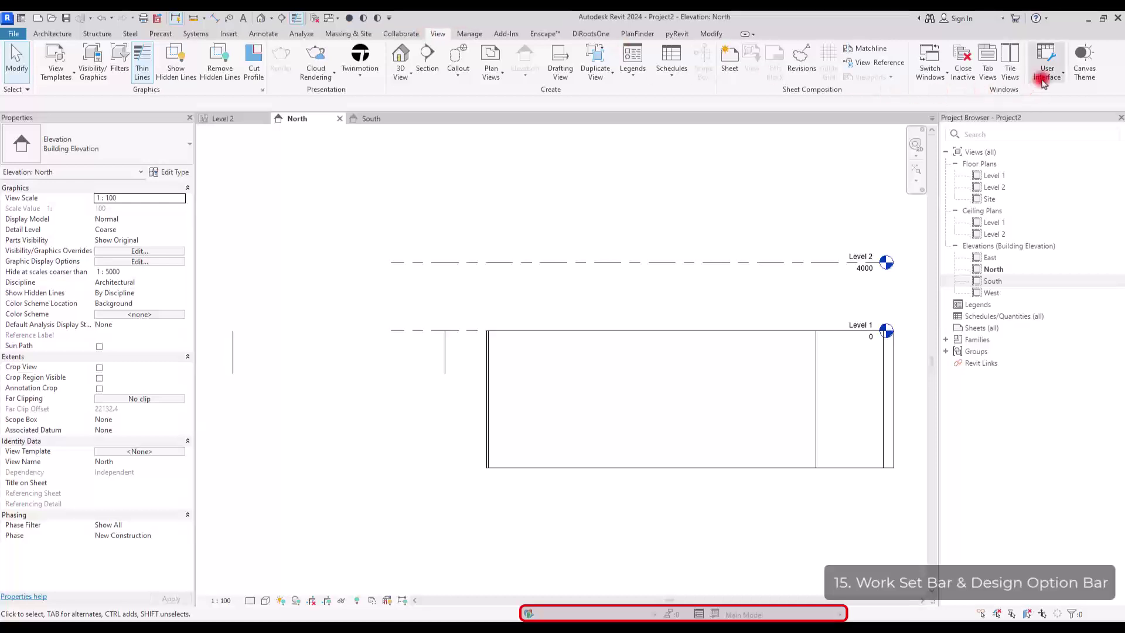
left_click(1043, 81)
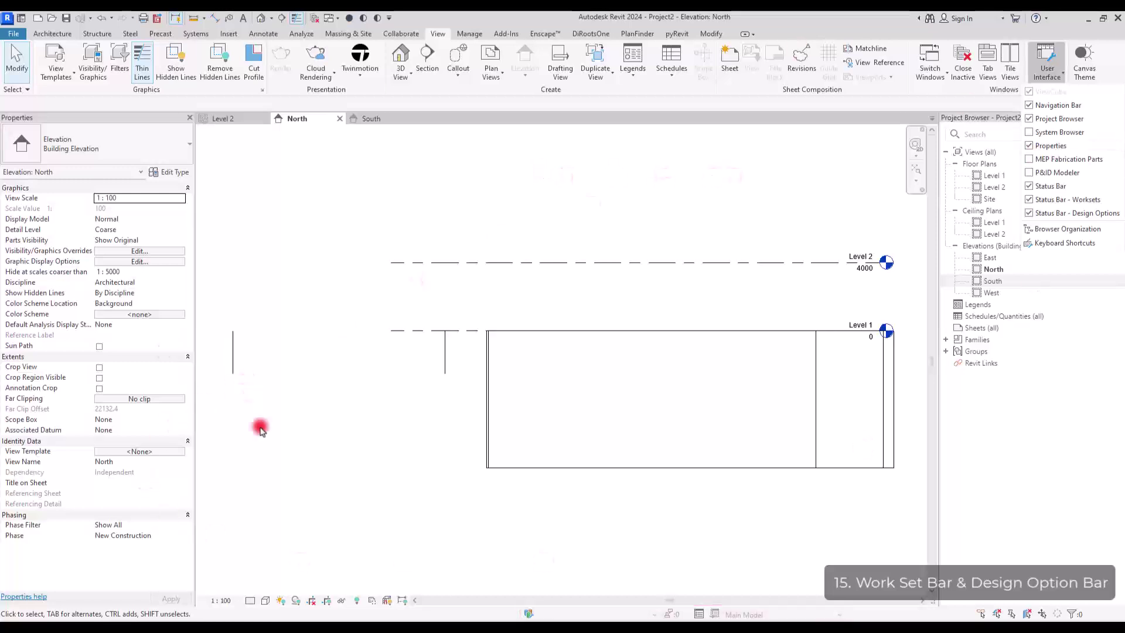
left_click(1018, 555)
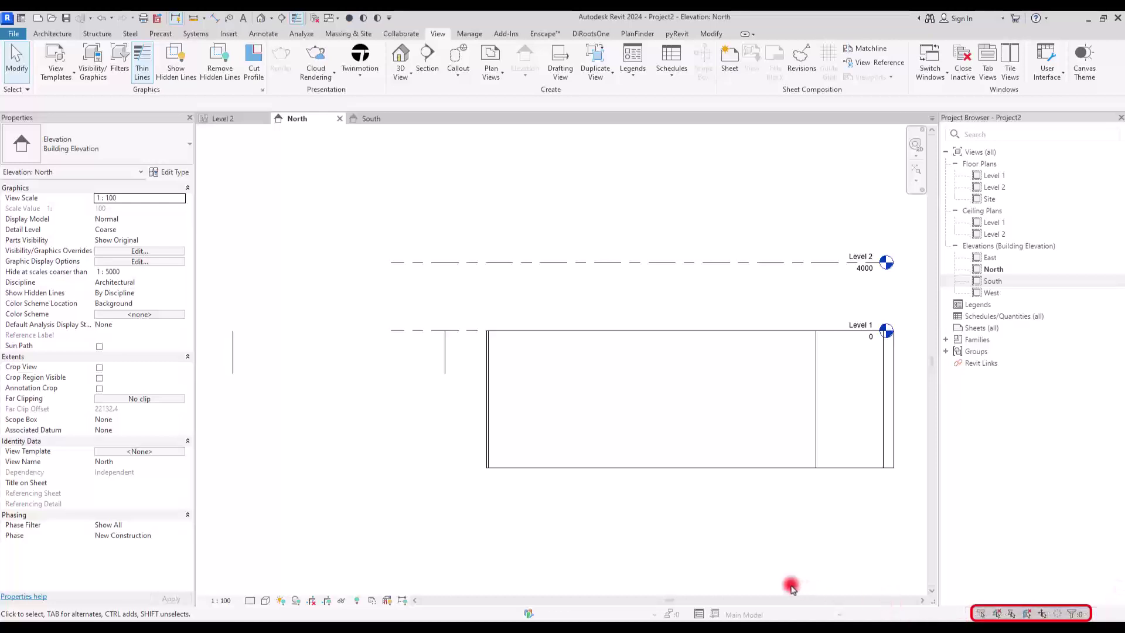
left_click(992, 280)
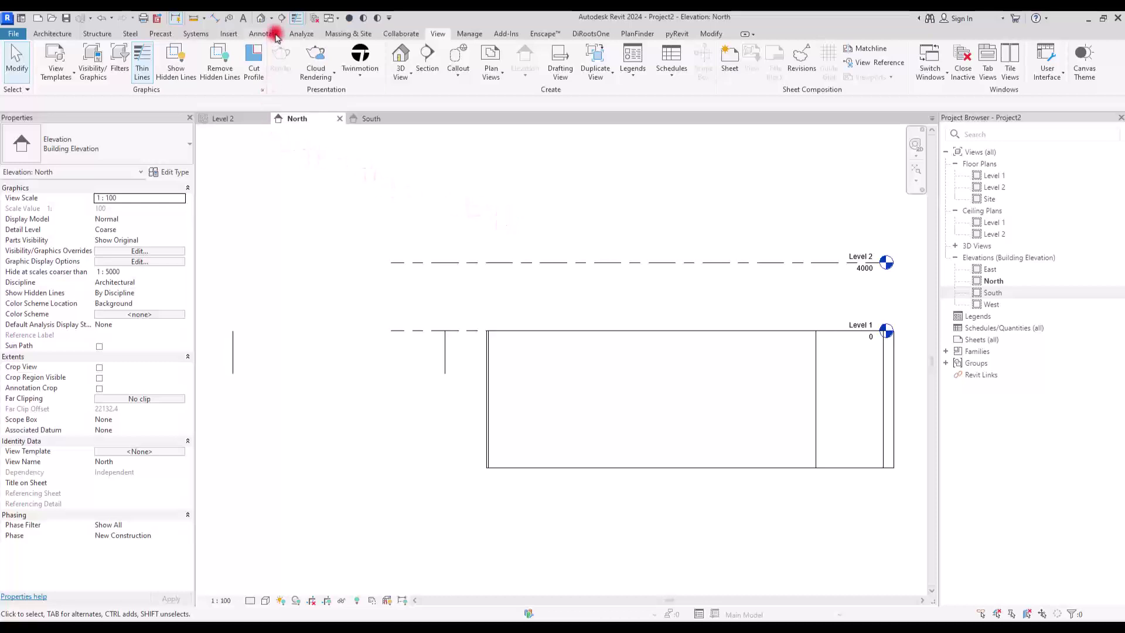
Open the default 3D view and zoom and orbit around the walls and columns to examine the model
left_click(261, 19)
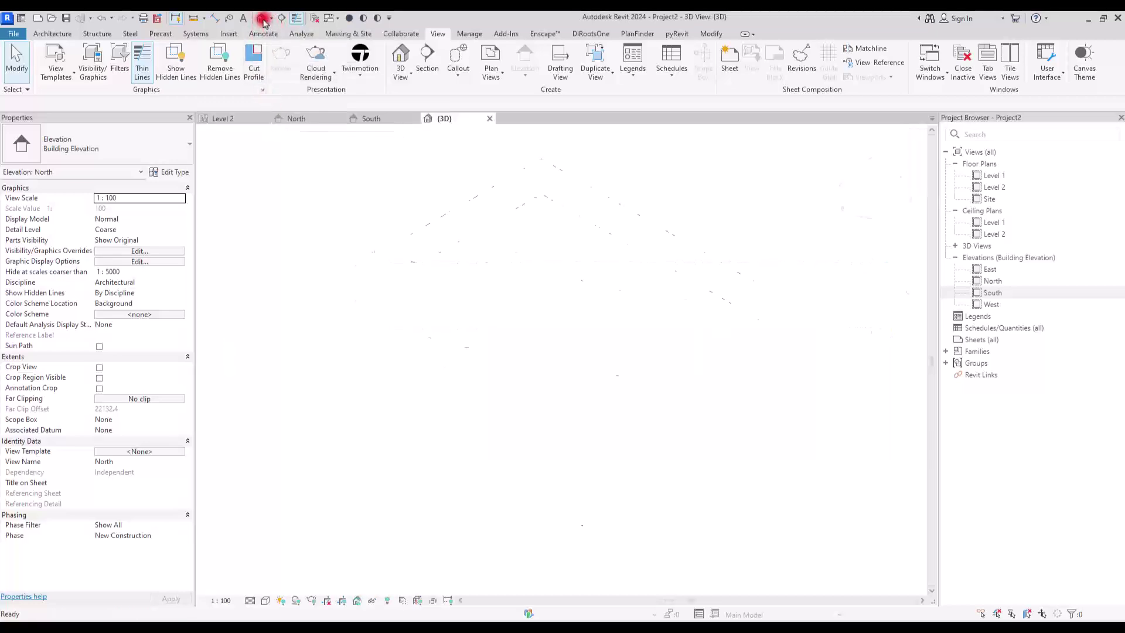
scroll(477, 329, "up", 2)
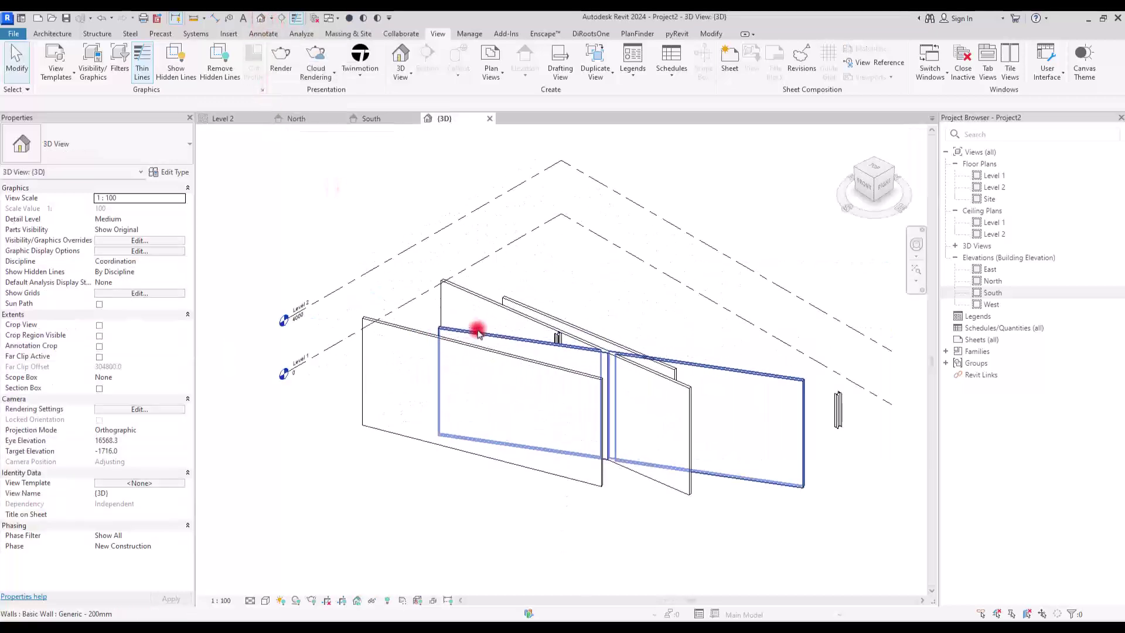
middle_click_drag(477, 331, 577, 544, "shift")
scroll(565, 364, "down", 4)
scroll(566, 363, "up", 4)
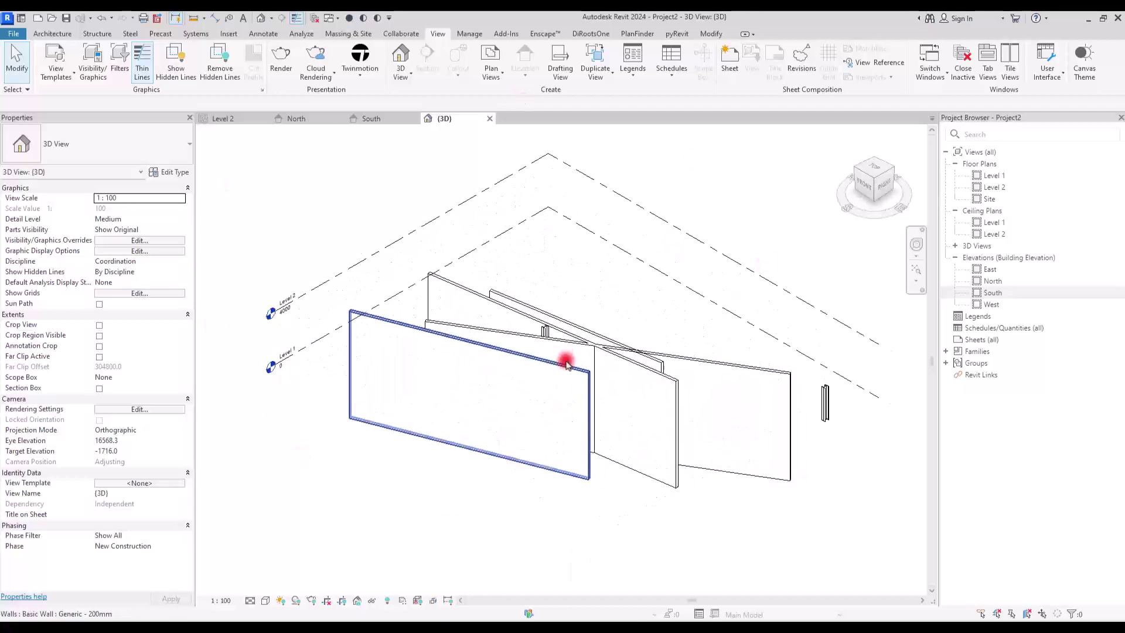
scroll(566, 363, "down", 4)
scroll(566, 363, "up", 4)
scroll(565, 363, "down", 4)
scroll(566, 364, "up", 5)
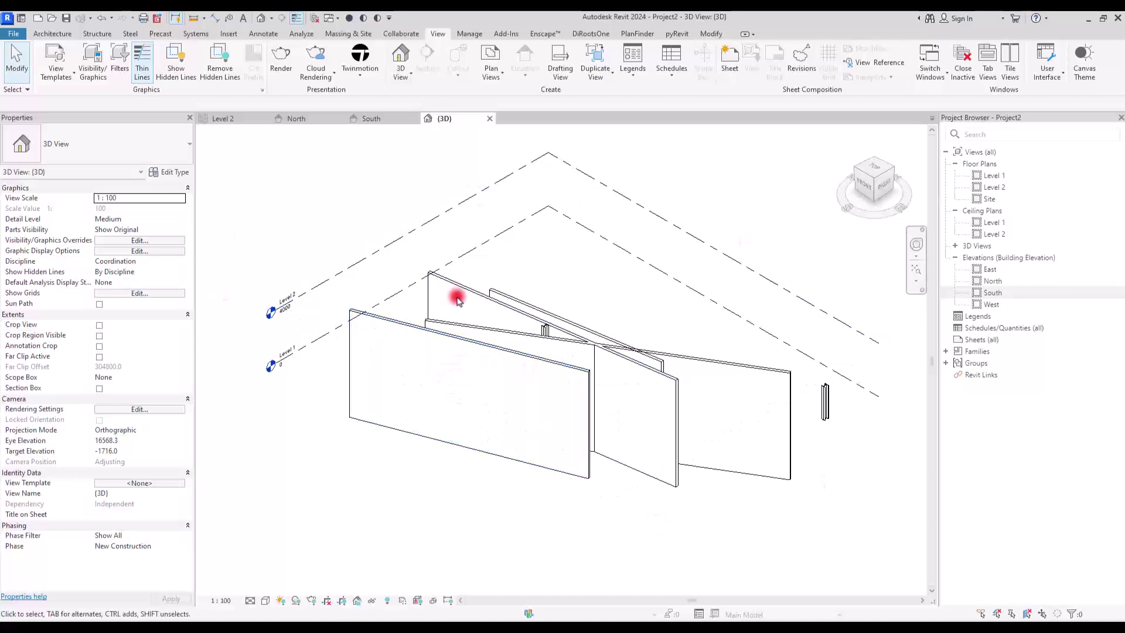
middle_click_drag(648, 311, 657, 279, "shift")
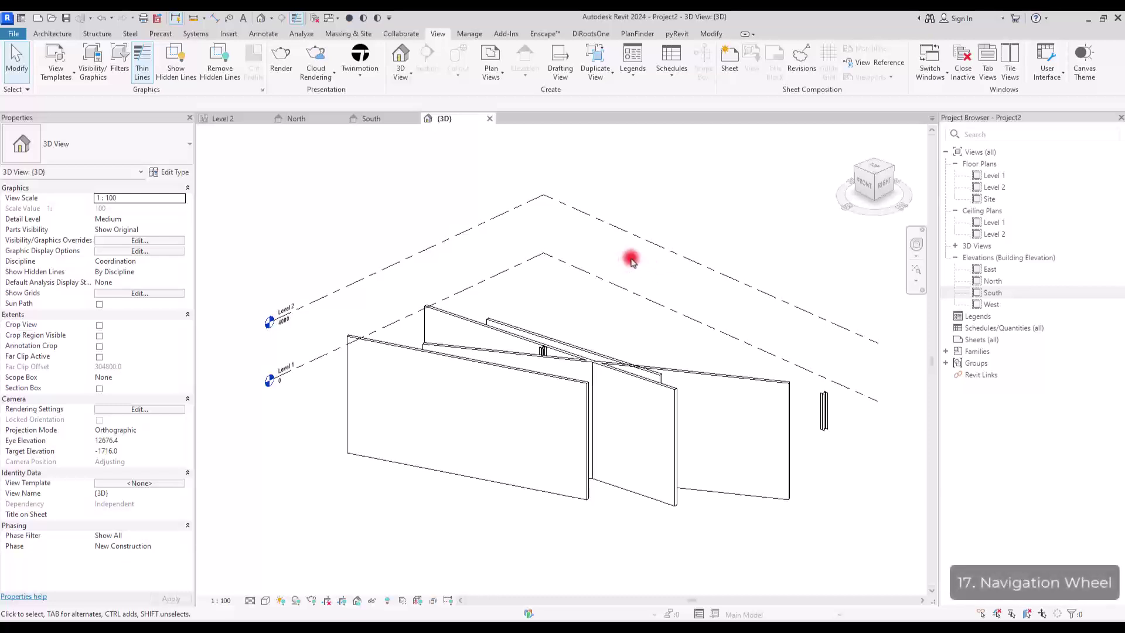
Use the full navigation wheel to orbit and zoom the 3D view around the walls, and close the wheel
left_click(915, 244)
mouse_move(612, 218)
left_mouse_down()
mouse_move(628, 197)
mouse_move(610, 234)
left_mouse_up()
left_click_drag(536, 243, 557, 258)
left_click_drag(479, 228, 597, 263)
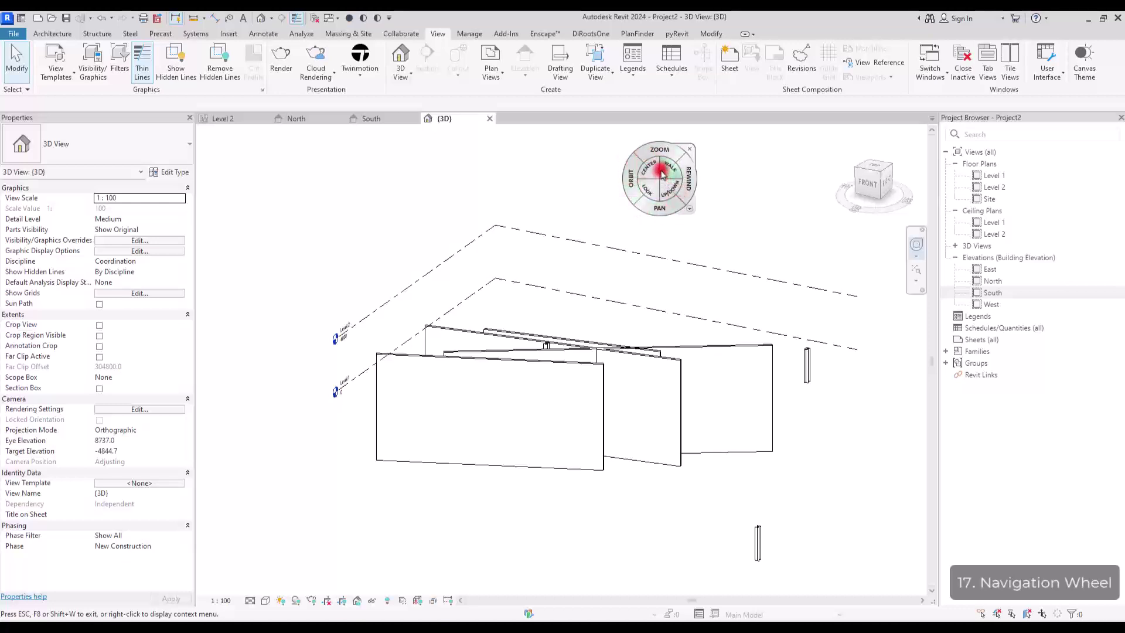
left_click_drag(657, 173, 472, 158)
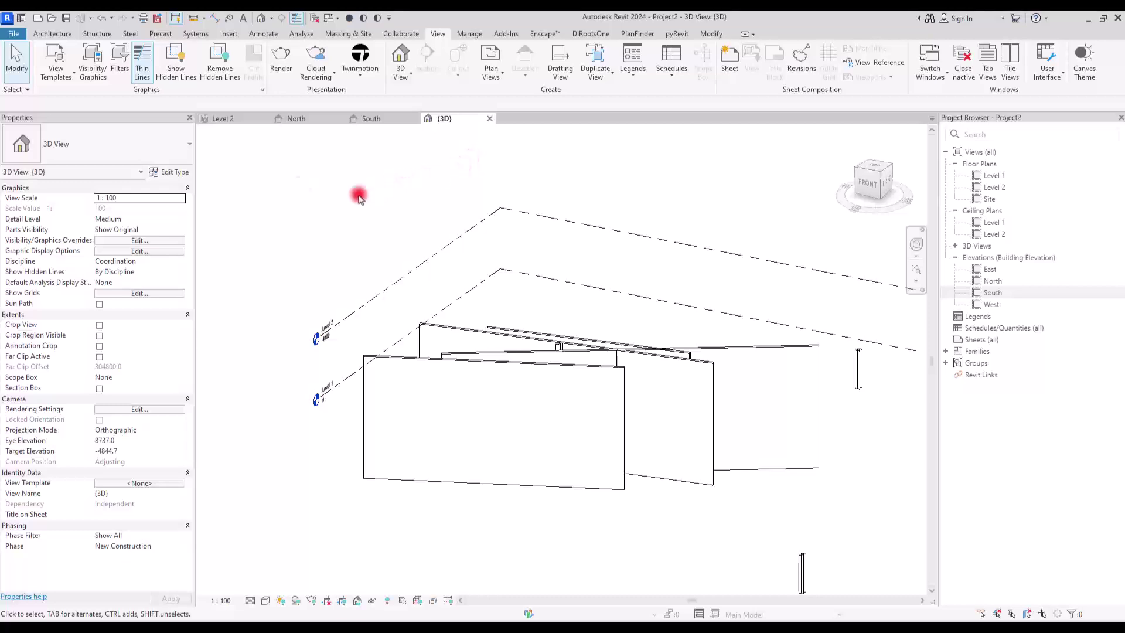
Start saving the project, inspect the maximum backups setting in the file save options, and cancel both dialogs
left_click(14, 35)
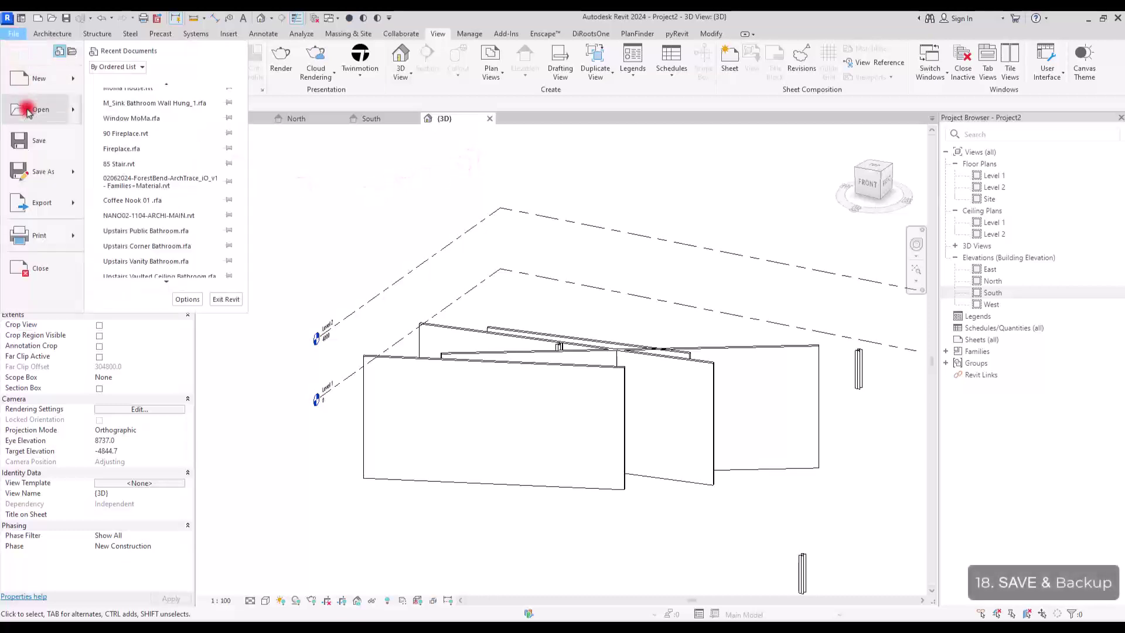
left_click(54, 142)
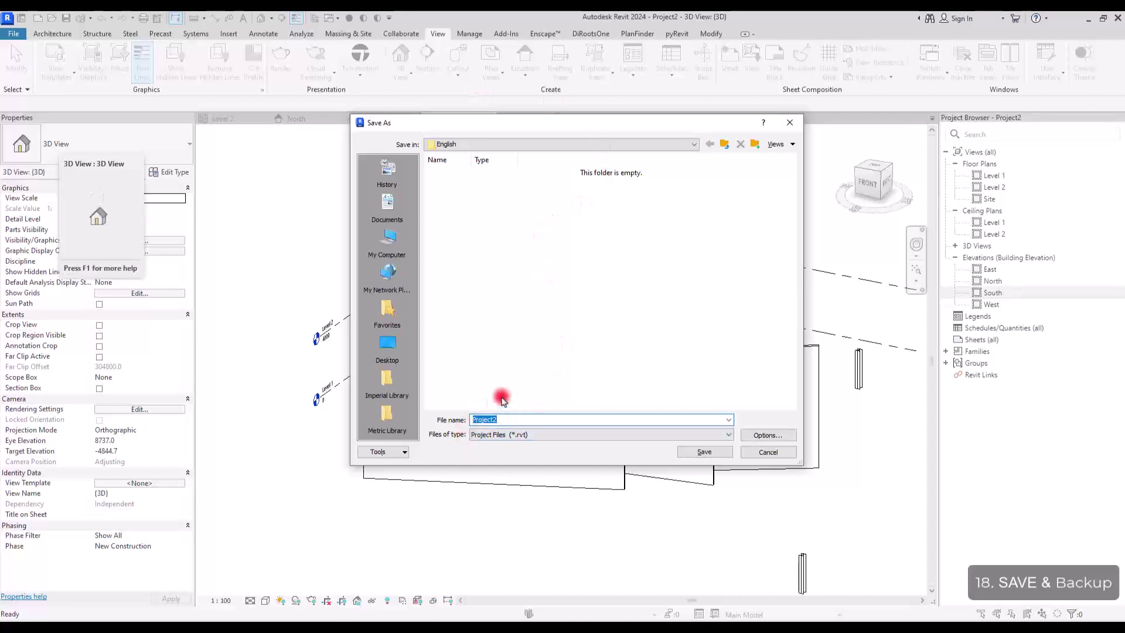
left_click(757, 435)
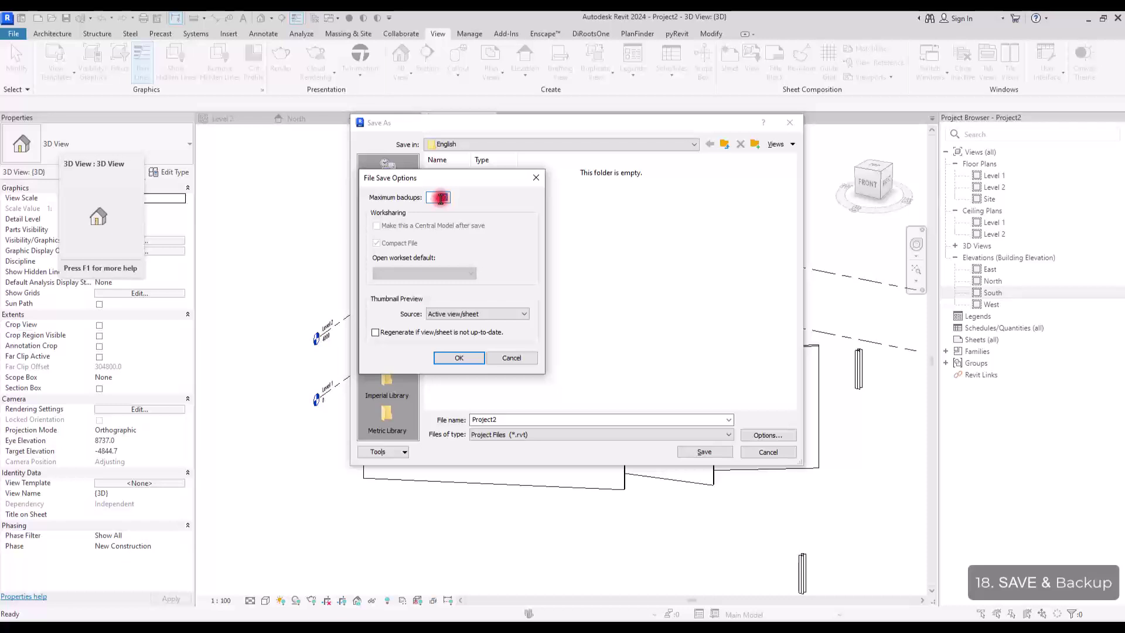
mouse_move(441, 198)
left_mouse_down()
mouse_move(428, 199)
mouse_move(444, 197)
left_mouse_up()
key("BackSpace")
left_click(524, 361)
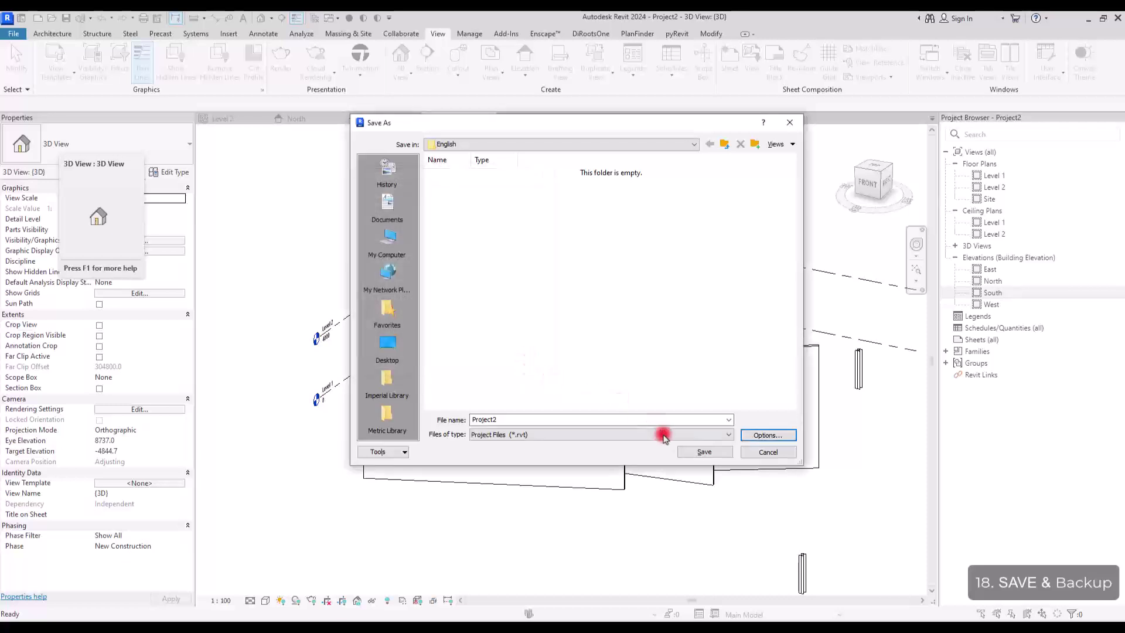
left_click(769, 452)
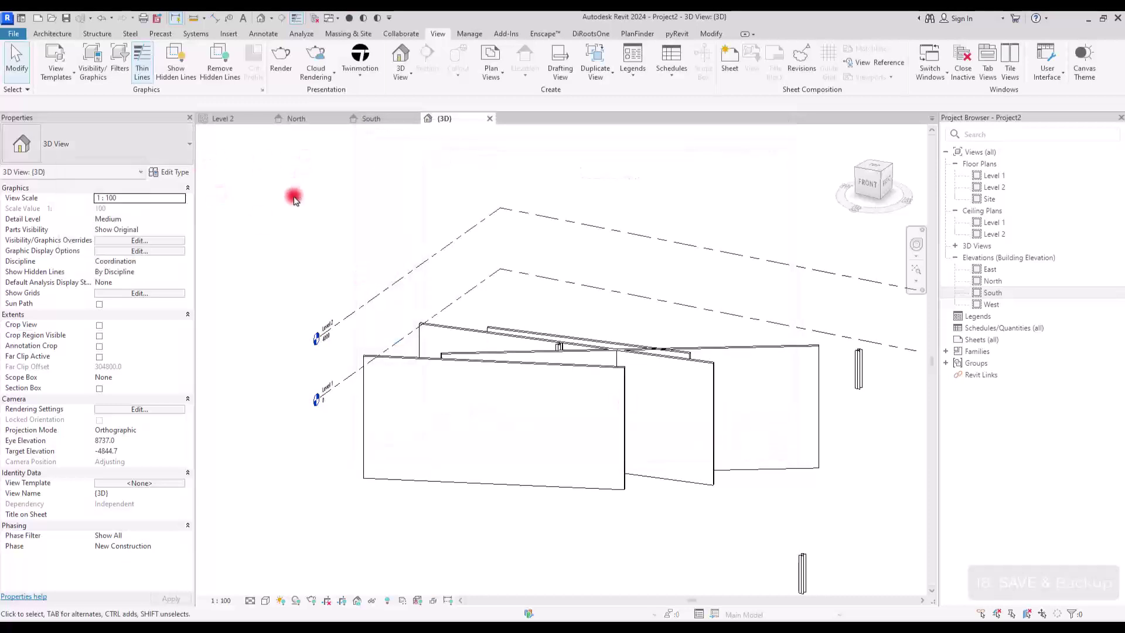